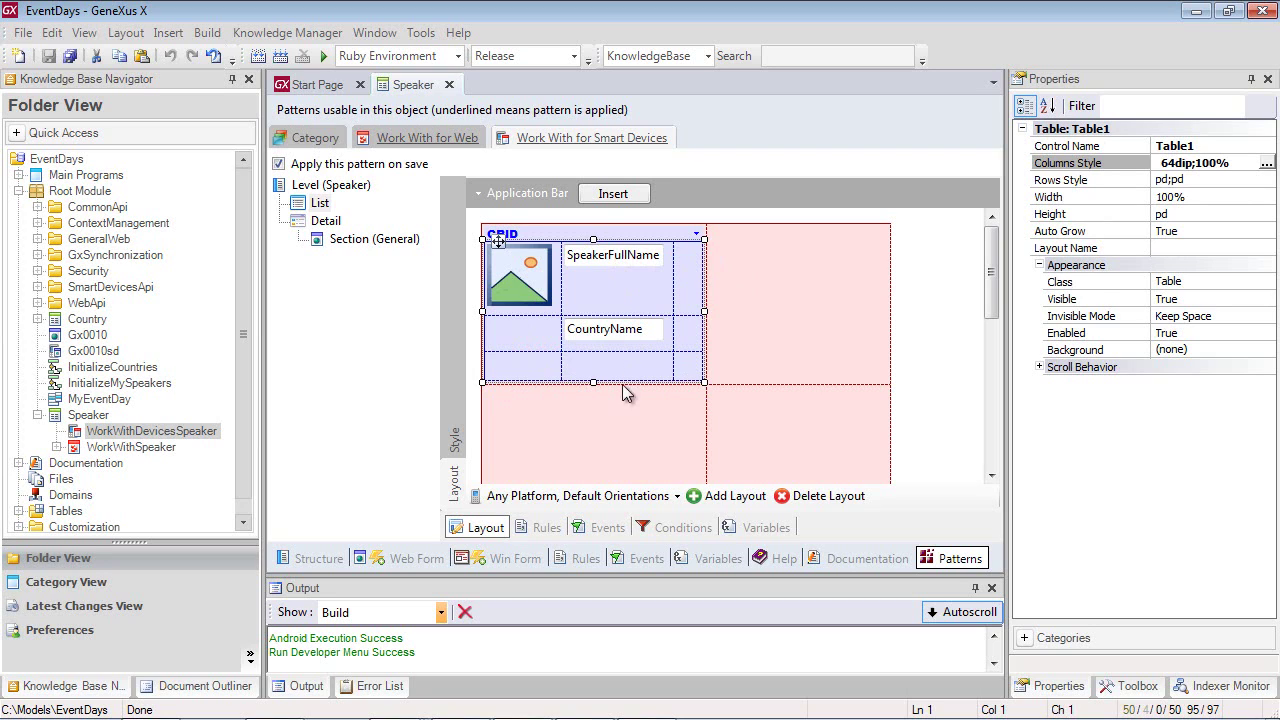
Step: Preview the Speaker list's style and insert a column between the speaker image and the name attributes in Table1
{"action": "left_click", "coordinate": [456, 436]}
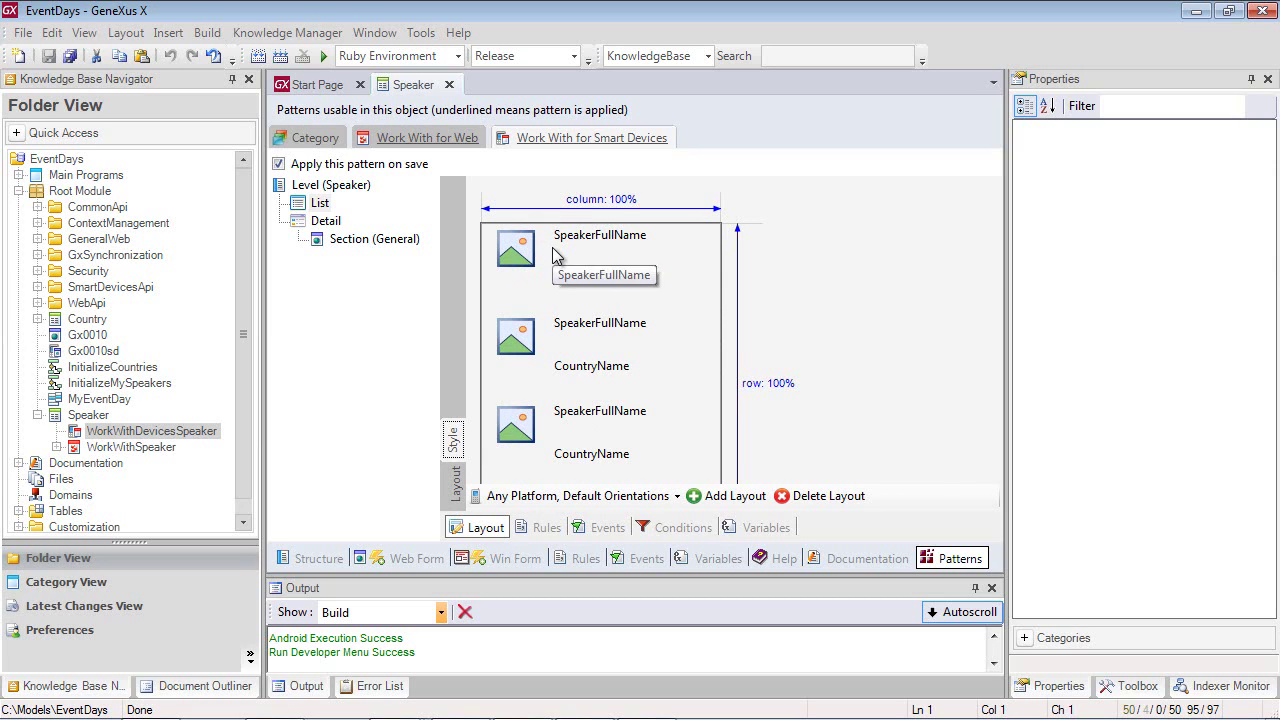
{"action": "left_click", "coordinate": [455, 485]}
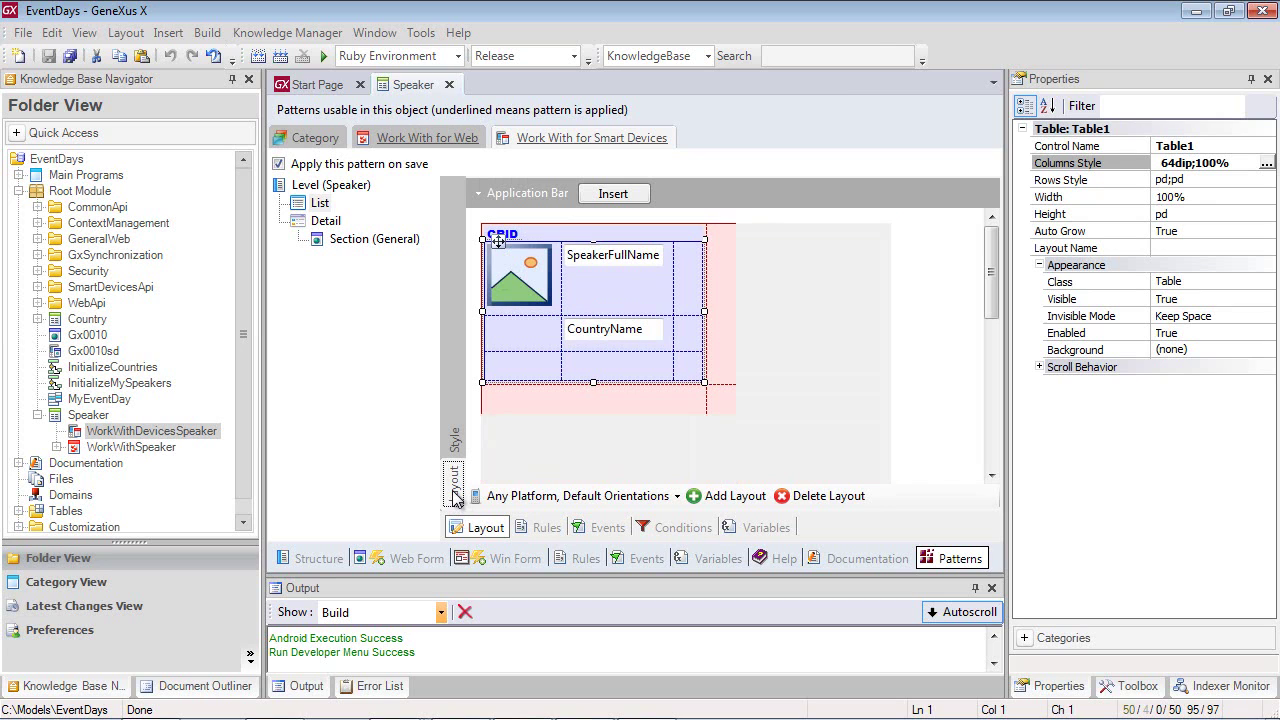
{"action": "right_click", "coordinate": [628, 363]}
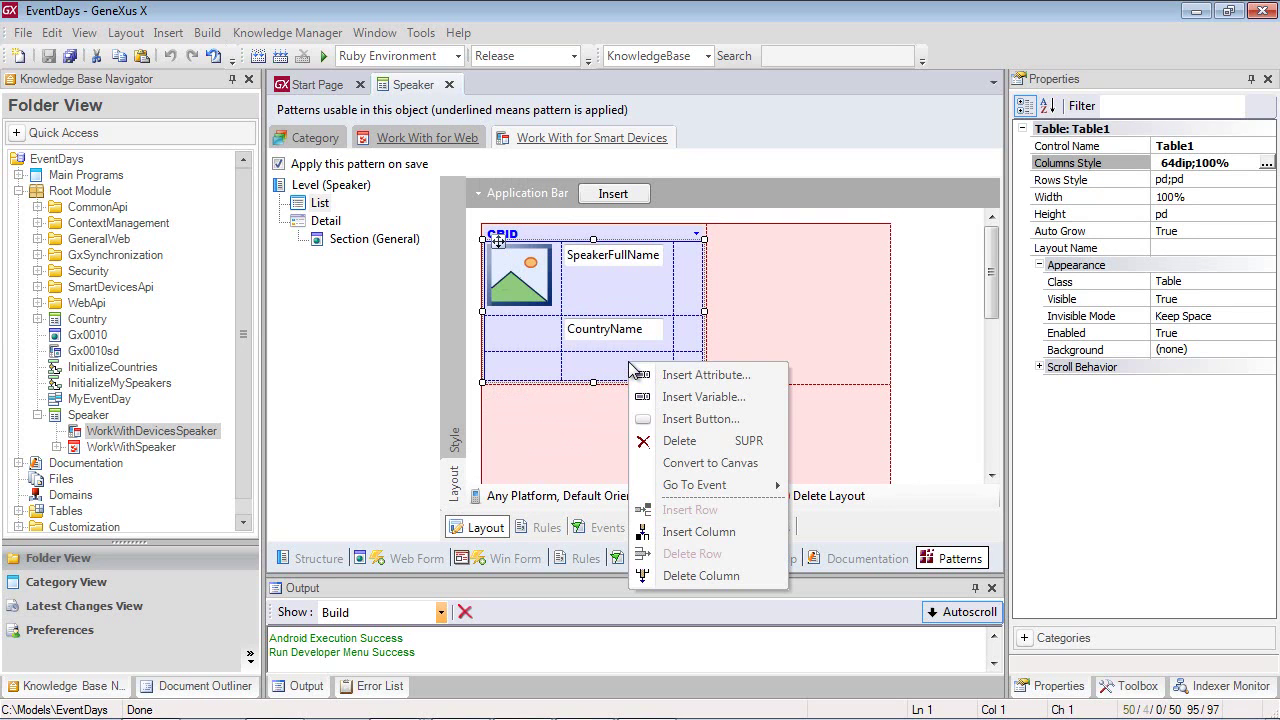
{"action": "left_click", "coordinate": [690, 531]}
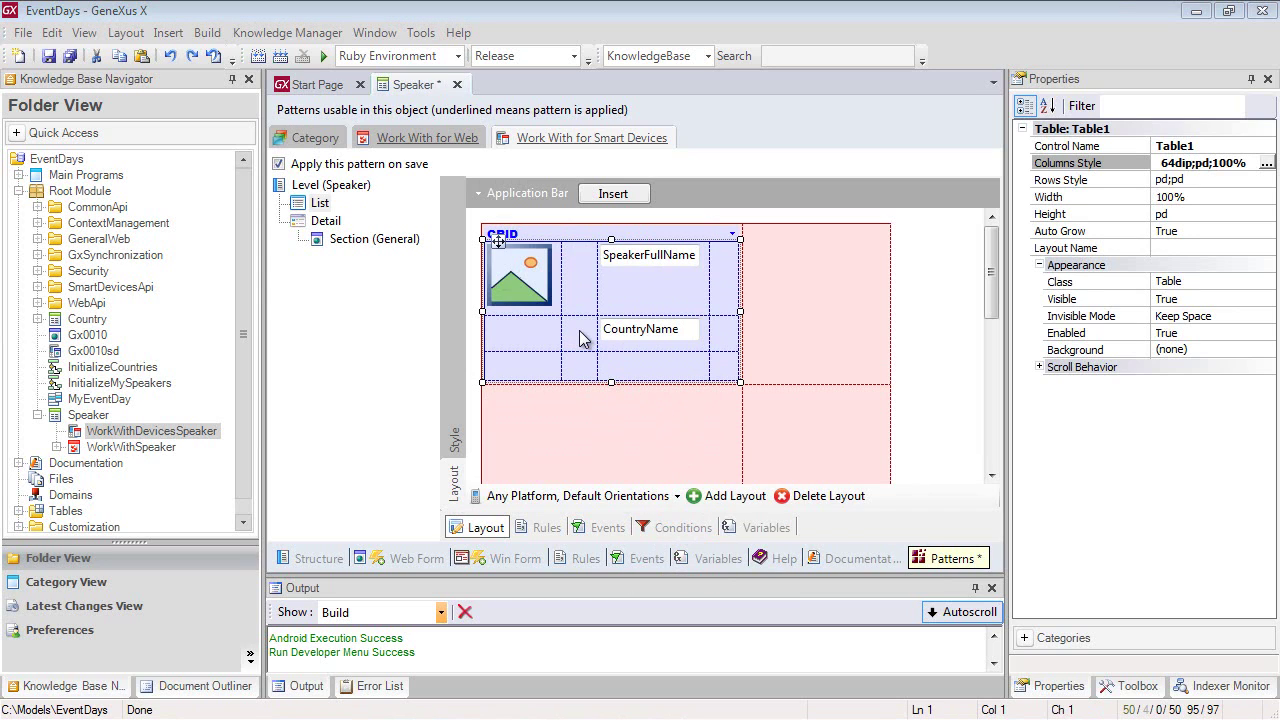
Step: Set Table1's new middle column width to 10dip and its first column width to 30%
{"action": "left_click", "coordinate": [1202, 163]}
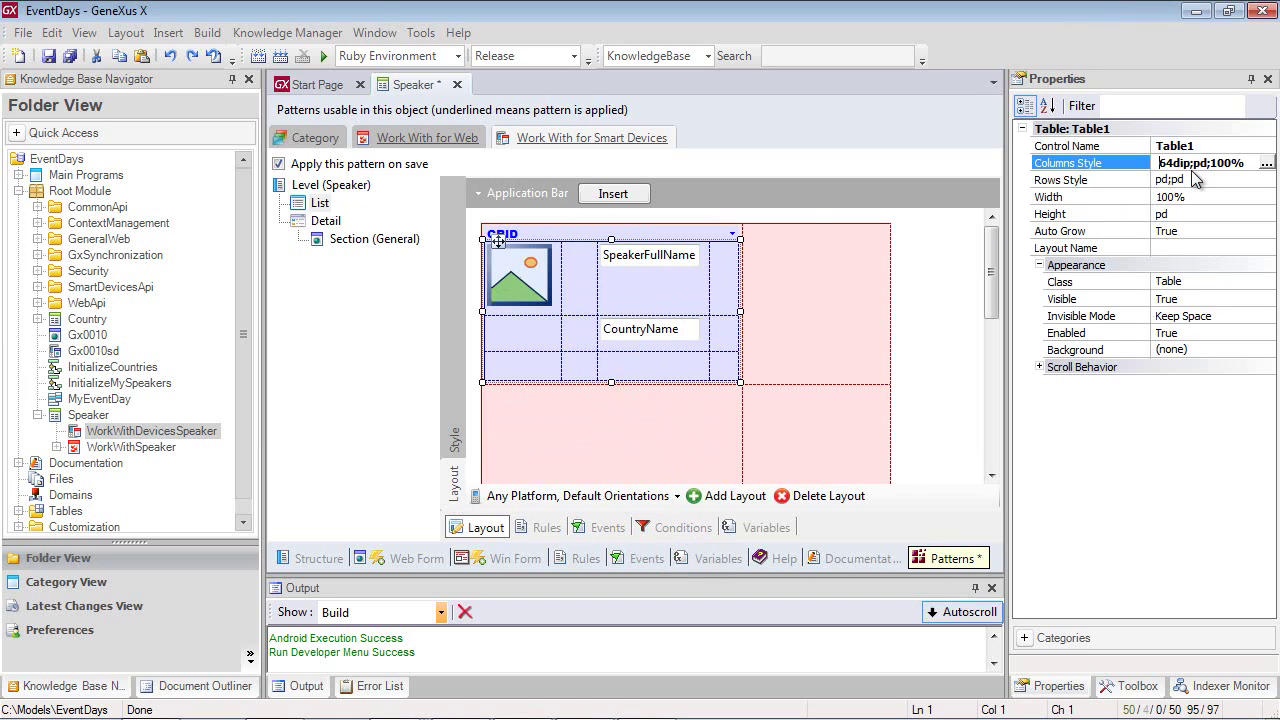
{"action": "key", "text": "shift+Right"}
{"action": "type", "text": "10dips"}
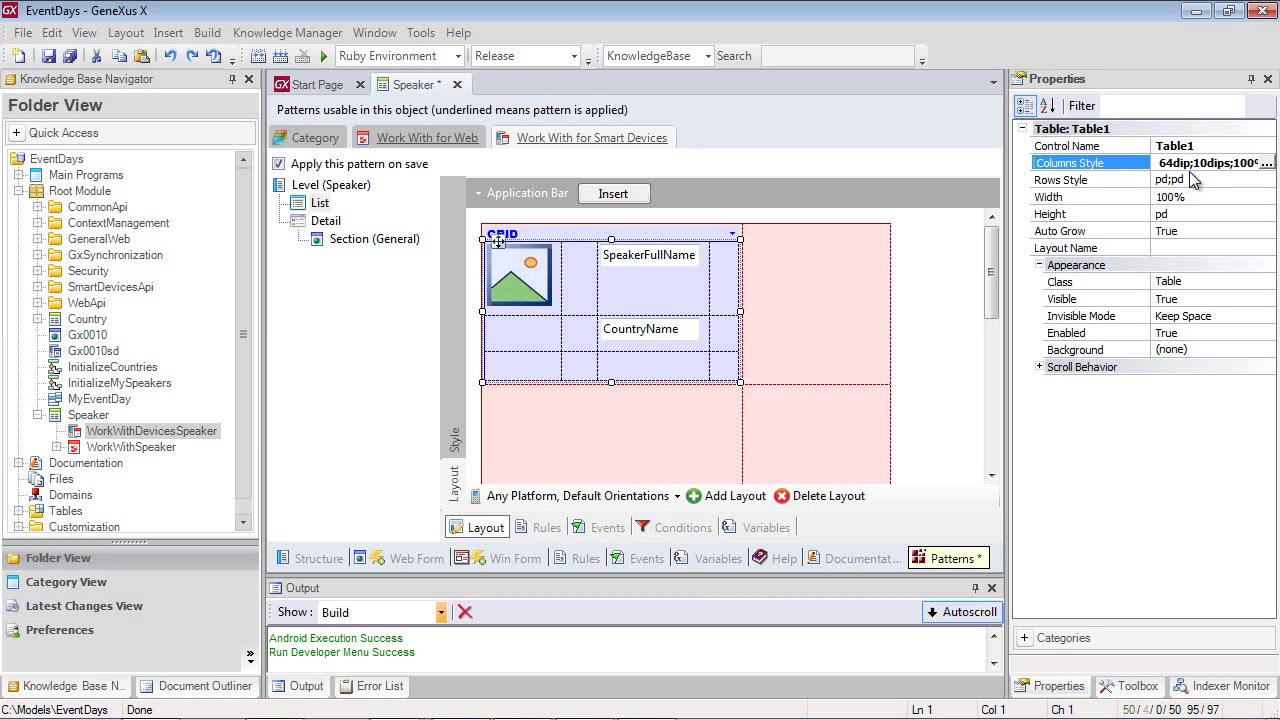
{"action": "left_click", "coordinate": [1163, 163]}
{"action": "key", "text": "shift+Right"}
{"action": "key", "text": "shift+Right"}
{"action": "key", "text": "shift+Right"}
{"action": "key", "text": "shift+Right"}
{"action": "key", "text": "shift+Right"}
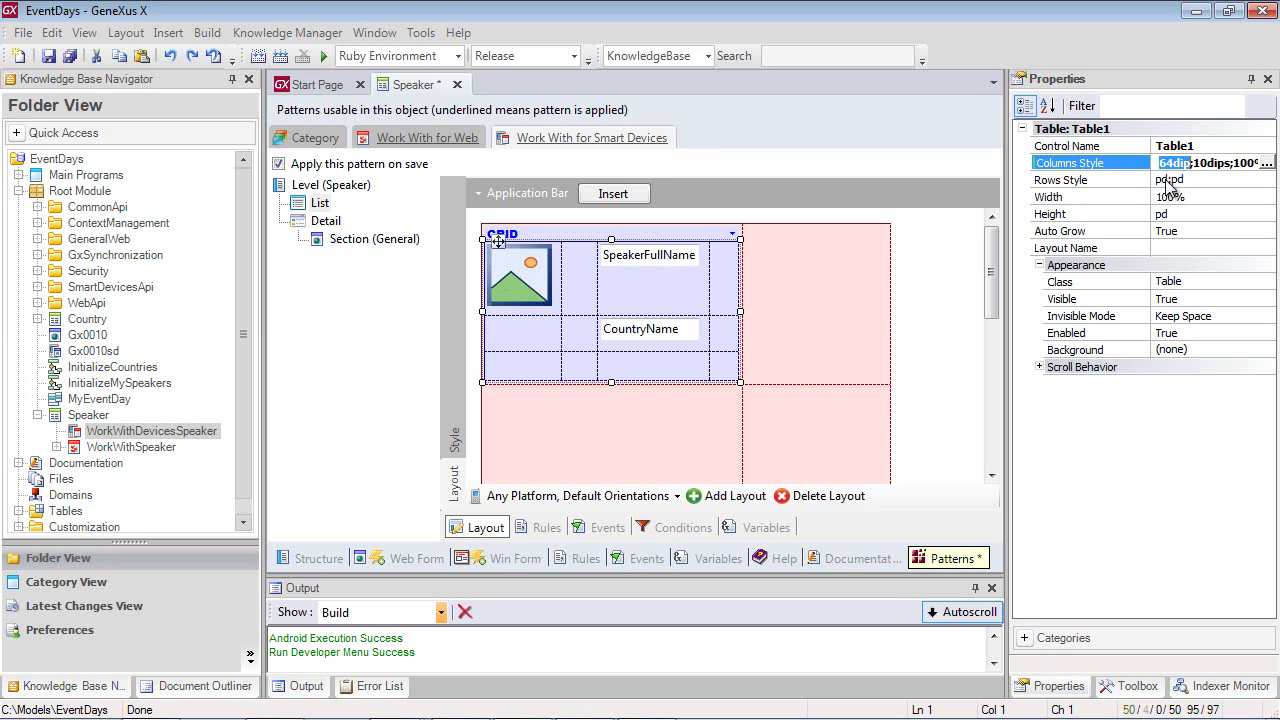
{"action": "type", "text": "30%"}
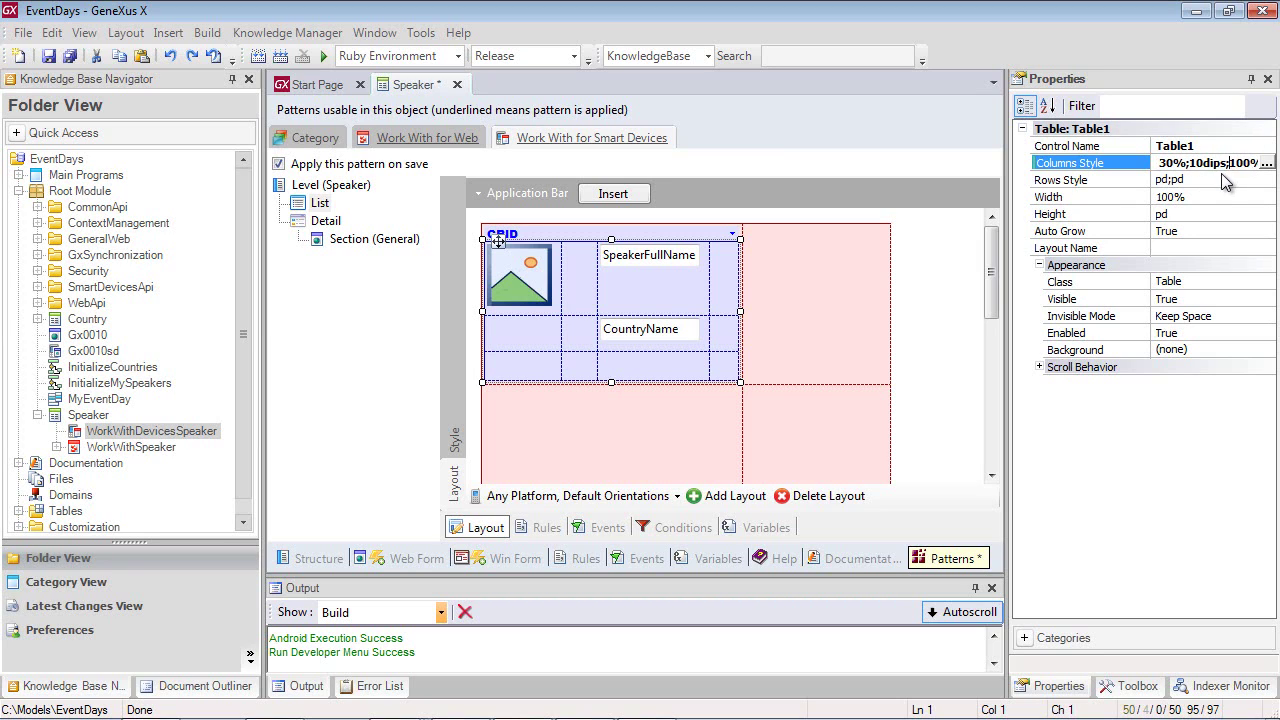
Step: Set Table1's third column width to 70% and review each column's width and unit in the Columns Style settings
{"action": "key", "text": "shift+Right"}
{"action": "key", "text": "shift+Right"}
{"action": "key", "text": "shift+Right"}
{"action": "type", "text": "70"}
{"action": "left_click", "coordinate": [1266, 163]}
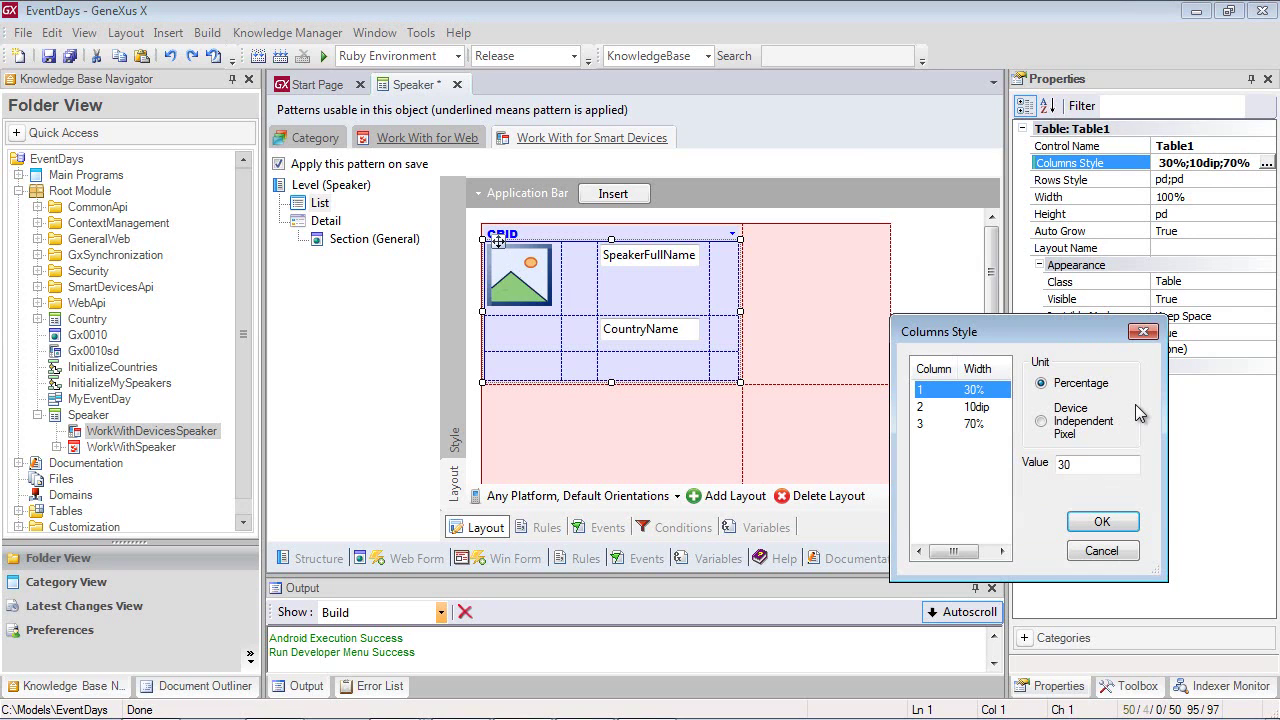
{"action": "left_click", "coordinate": [995, 408]}
{"action": "left_click", "coordinate": [985, 425]}
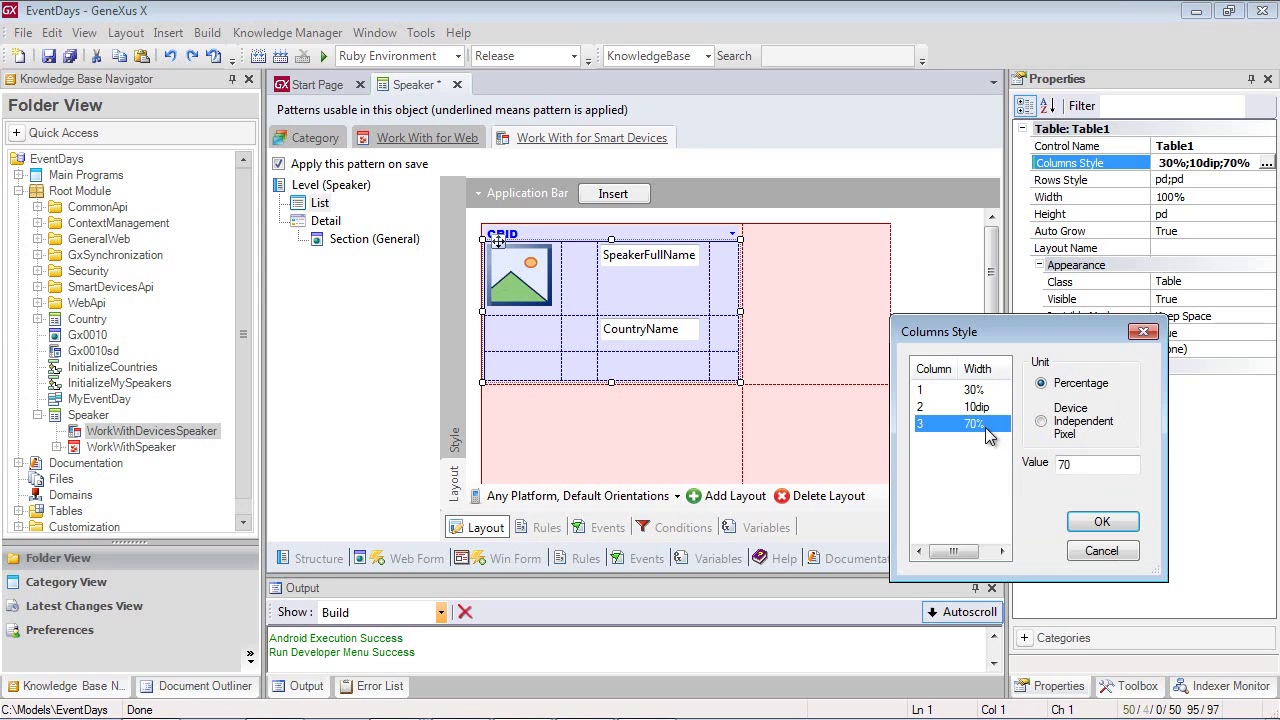
{"action": "left_click", "coordinate": [1088, 551]}
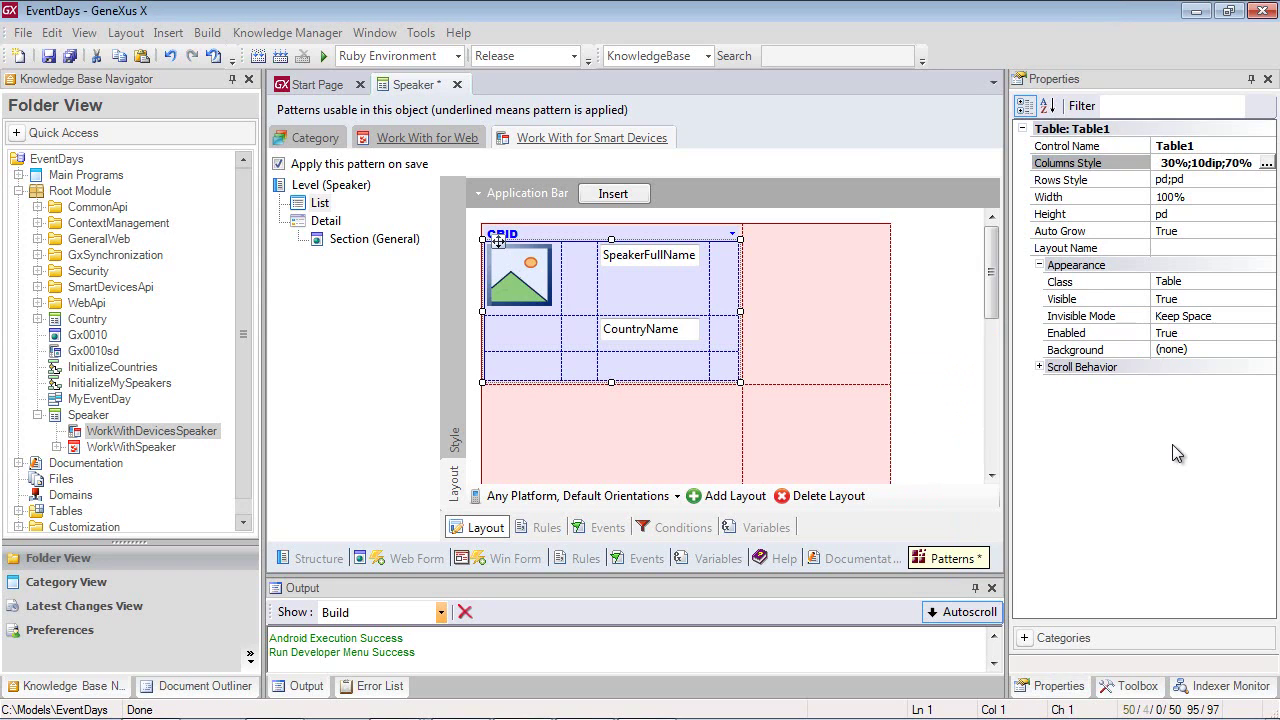
Step: Run the application and open the EventDays - MyEventDay app's Speakers list in the Android emulator
{"action": "key", "text": "F5"}
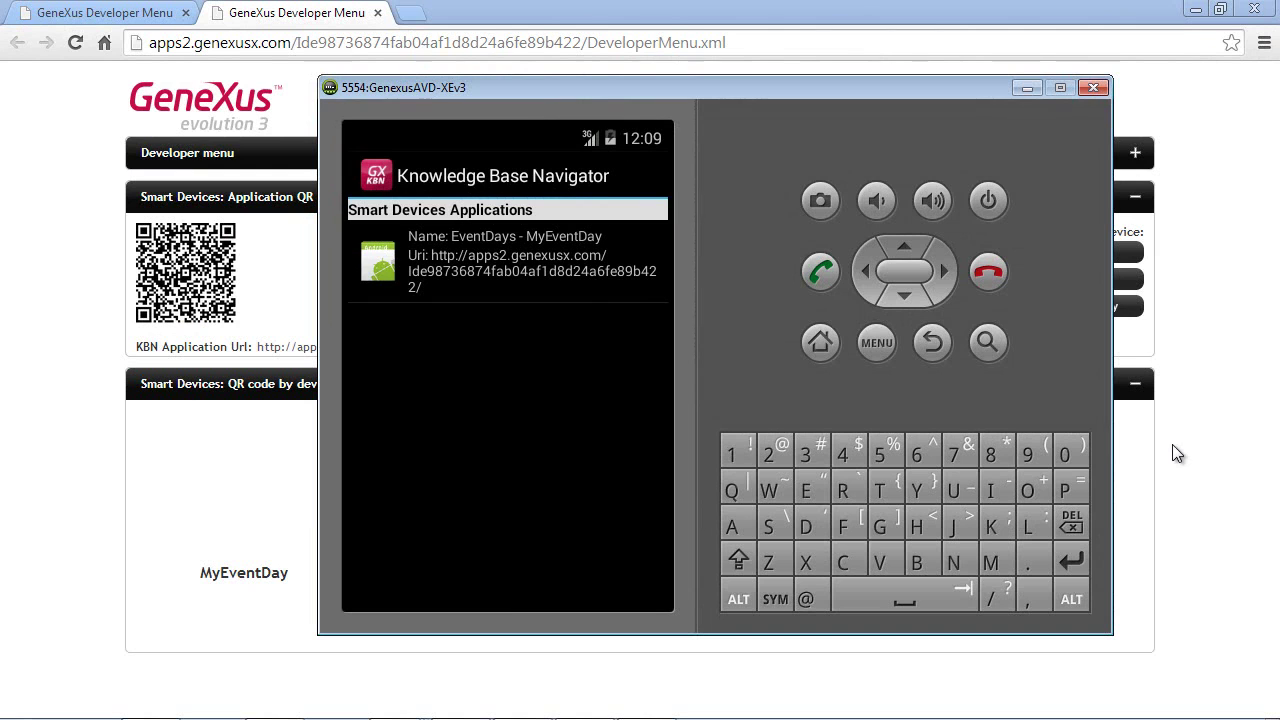
{"action": "left_click", "coordinate": [510, 260]}
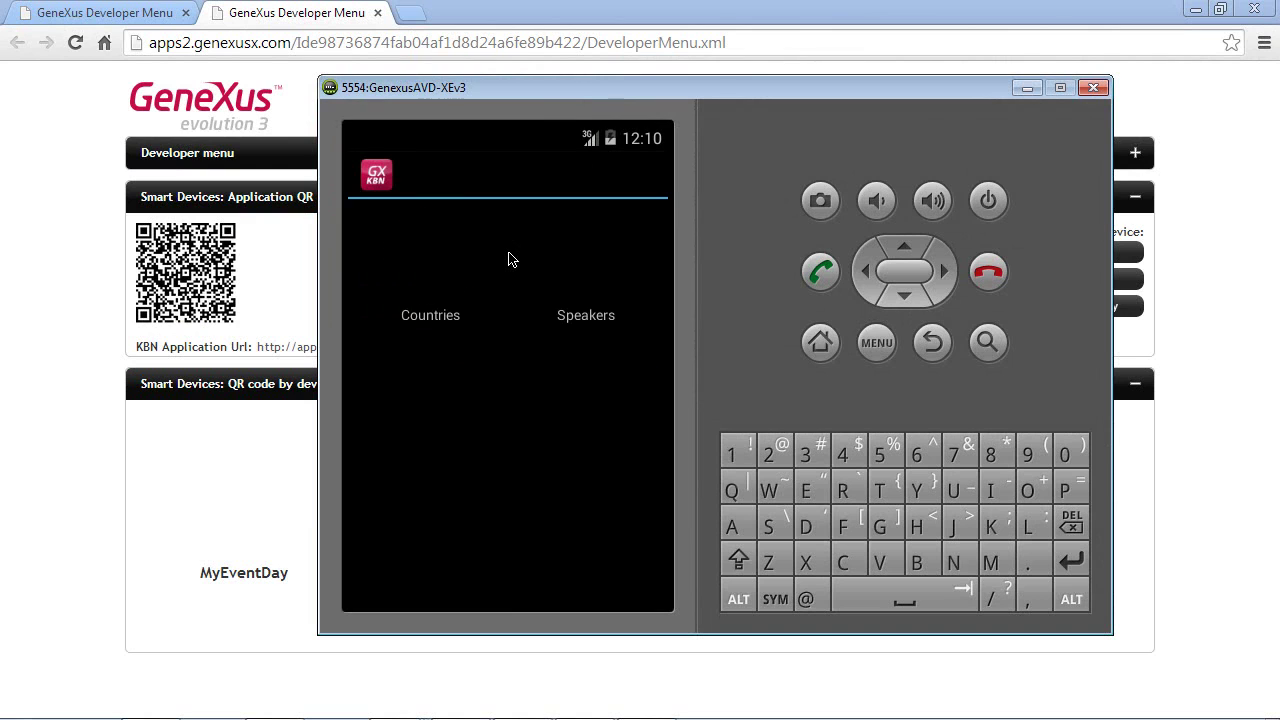
{"action": "left_click", "coordinate": [562, 265]}
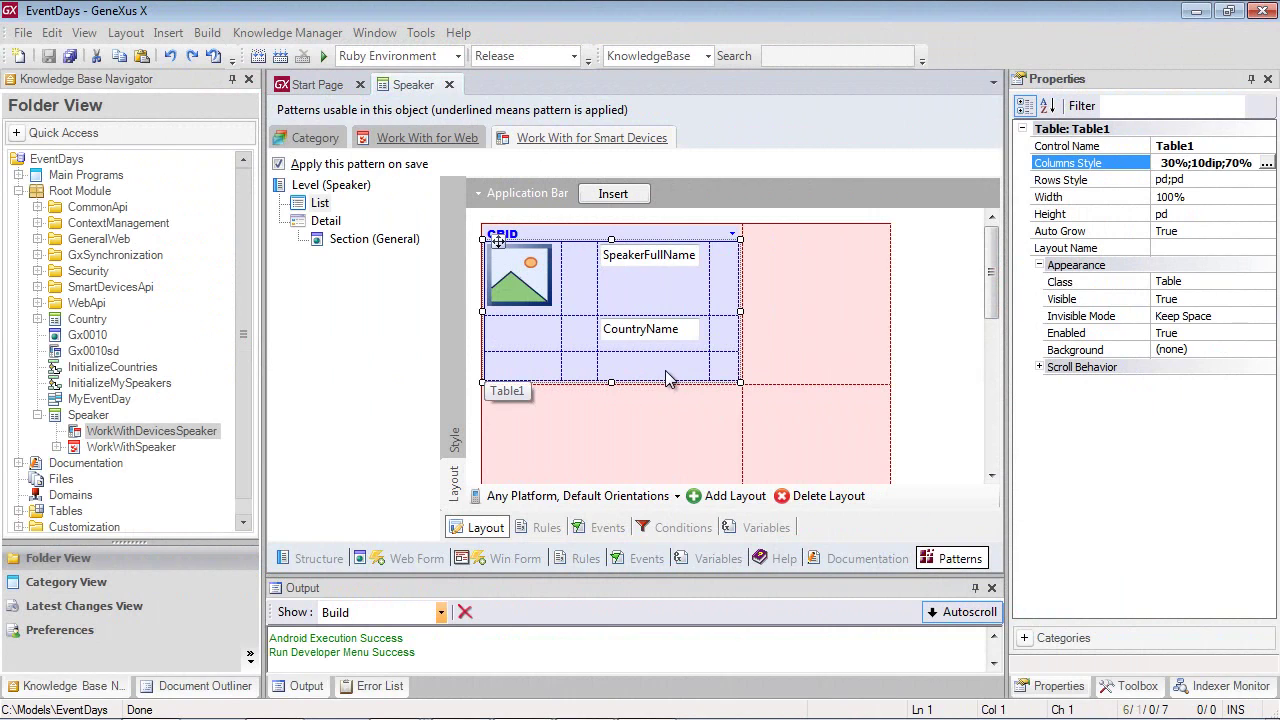
Step: Examine the row height units in Table1's Rows Style settings without changing them
{"action": "left_click", "coordinate": [1093, 181]}
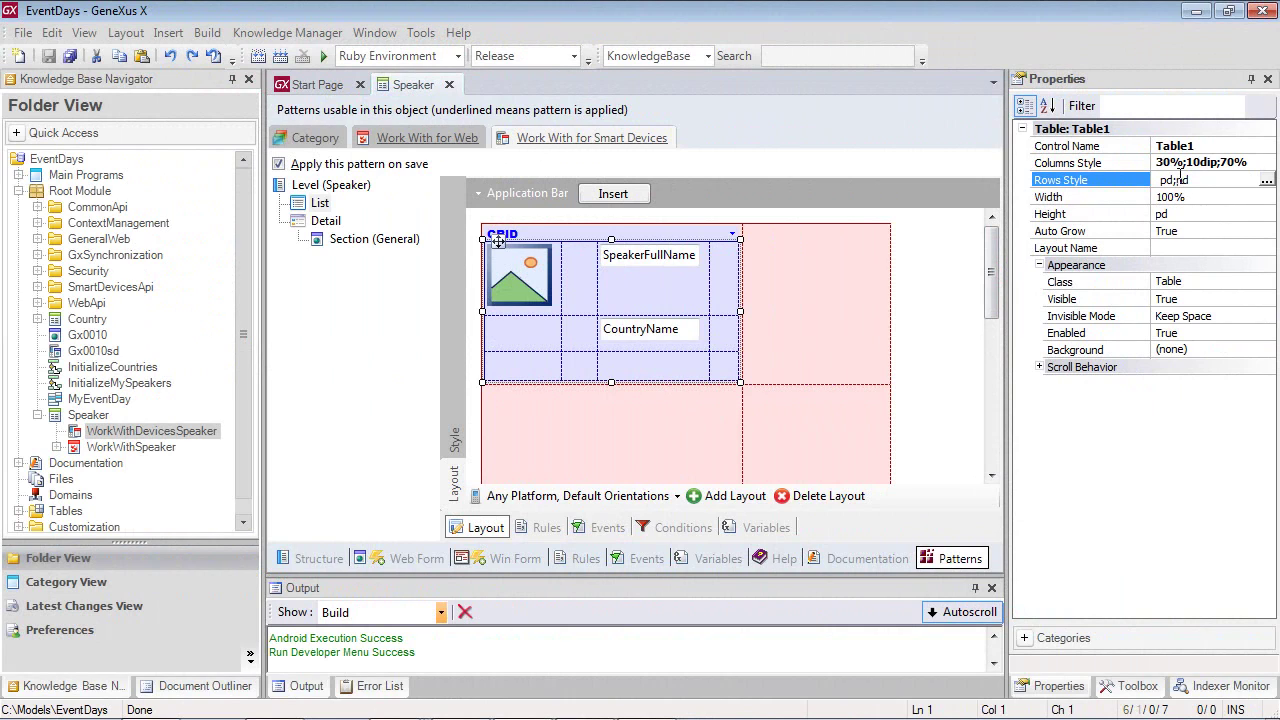
{"action": "left_click", "coordinate": [1266, 181]}
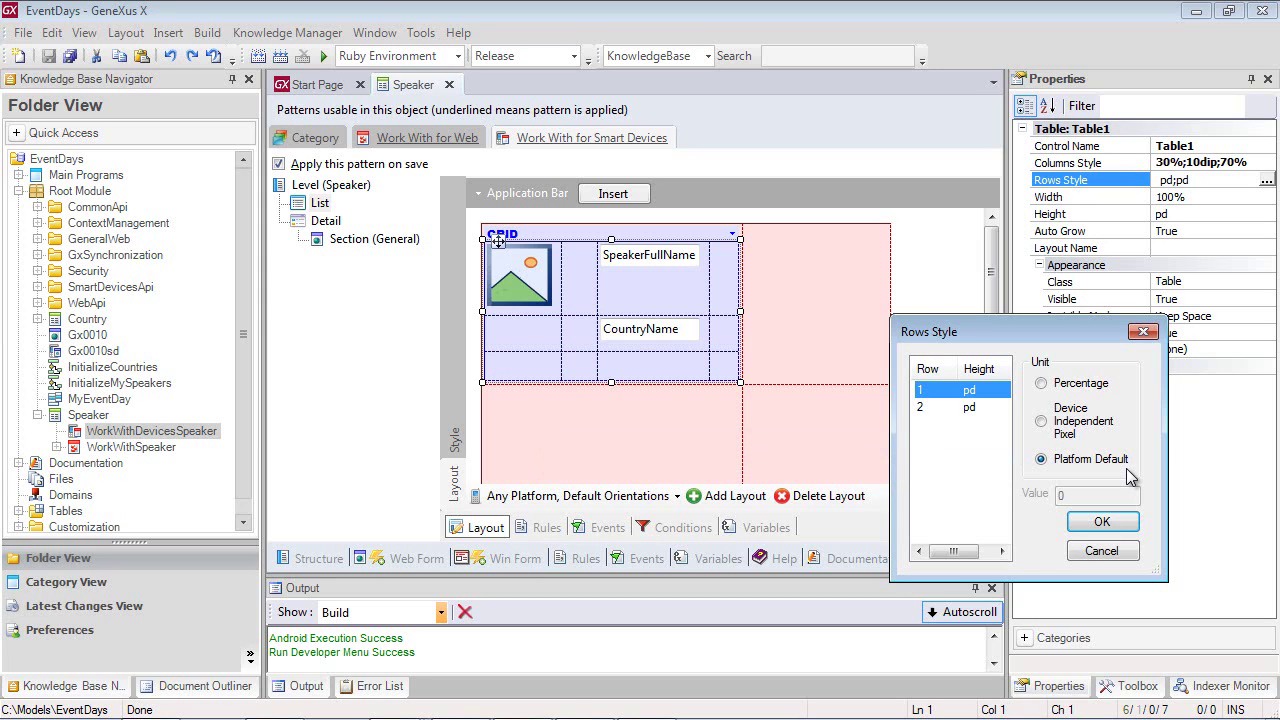
{"action": "left_click", "coordinate": [1113, 541]}
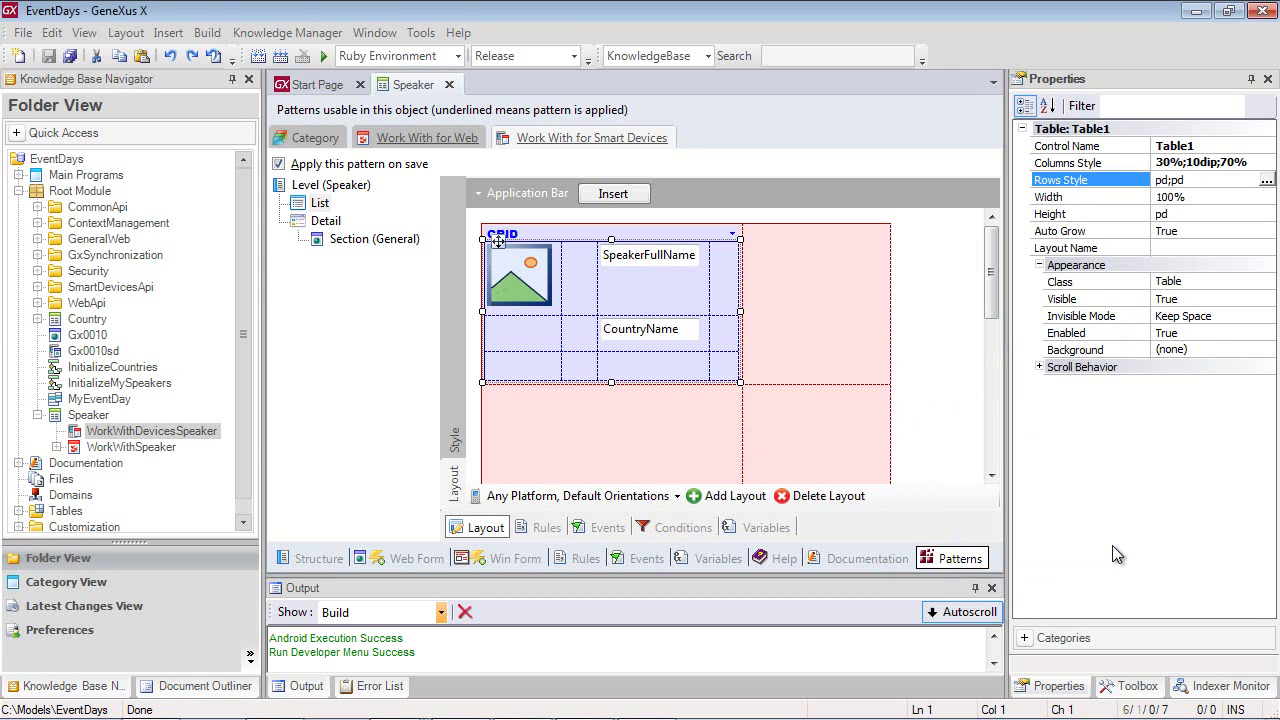
Step: Make the SpeakerImage attribute span two rows and move CountryName into the cell directly beneath SpeakerFullName
{"action": "left_click", "coordinate": [522, 290]}
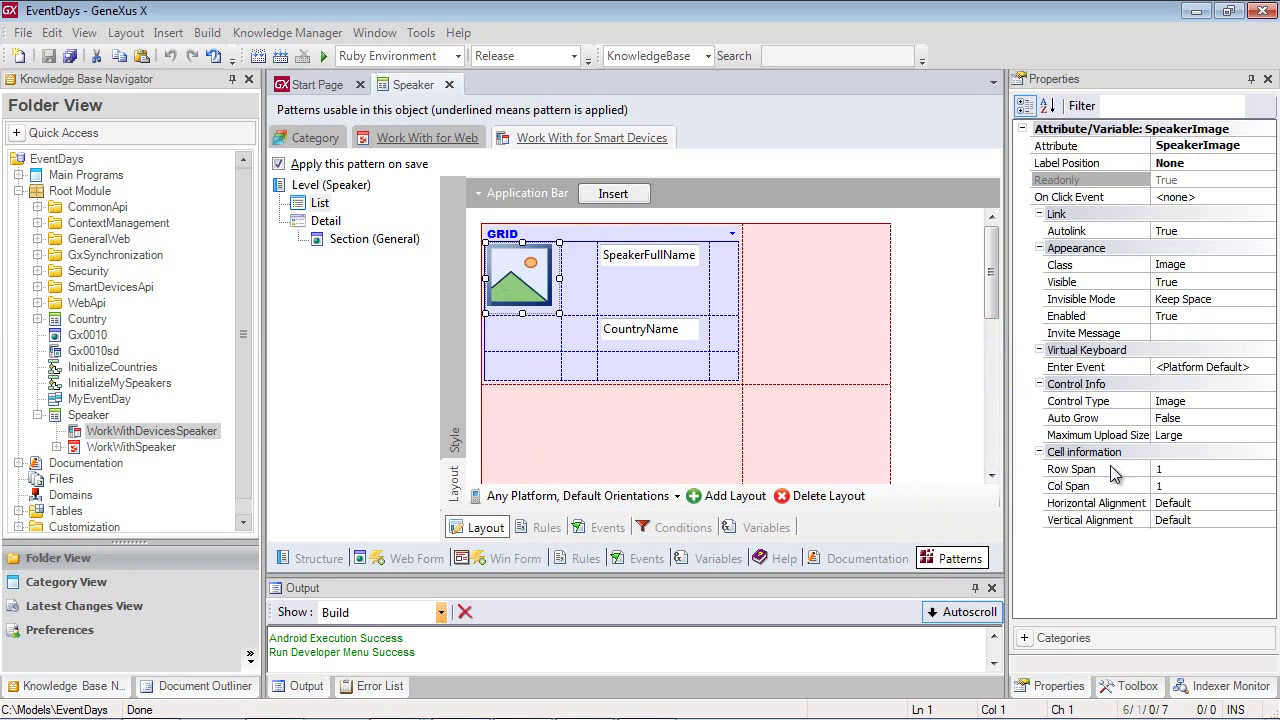
{"action": "left_click", "coordinate": [1176, 472]}
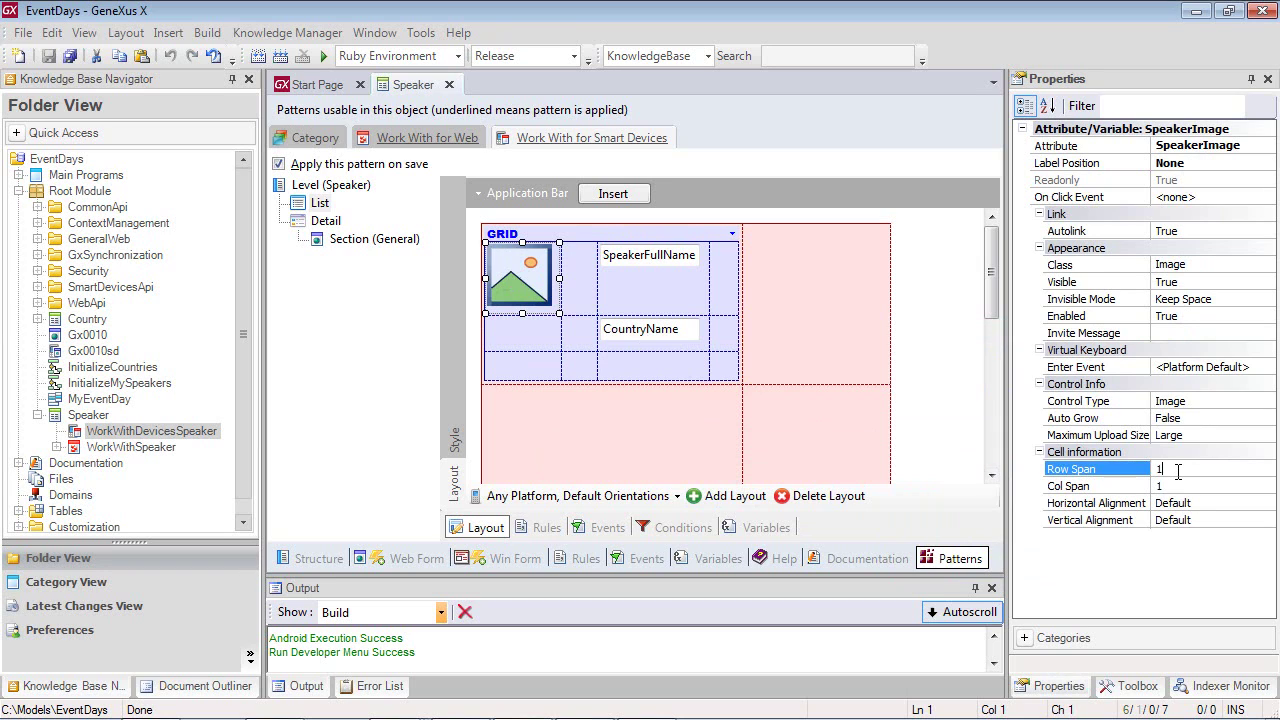
{"action": "double_click", "coordinate": [1165, 469]}
{"action": "left_click", "coordinate": [717, 425]}
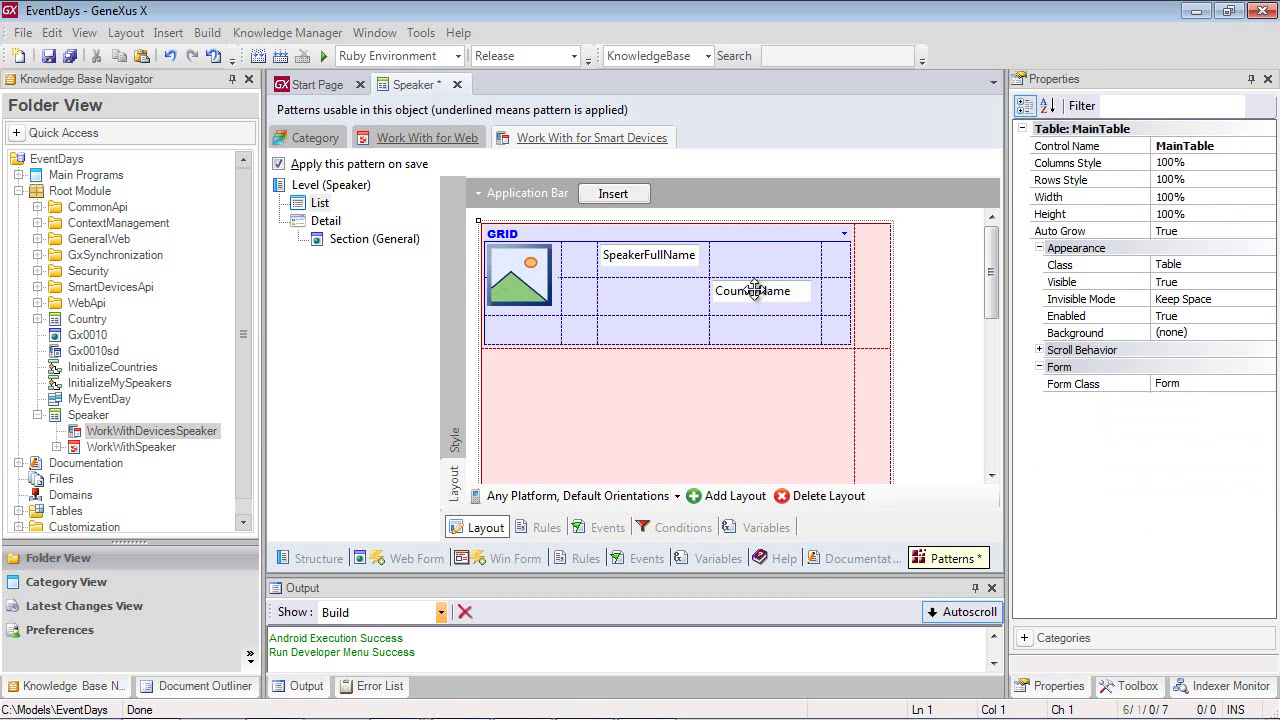
{"action": "left_click_drag", "start_coordinate": [754, 290], "coordinate": [648, 297]}
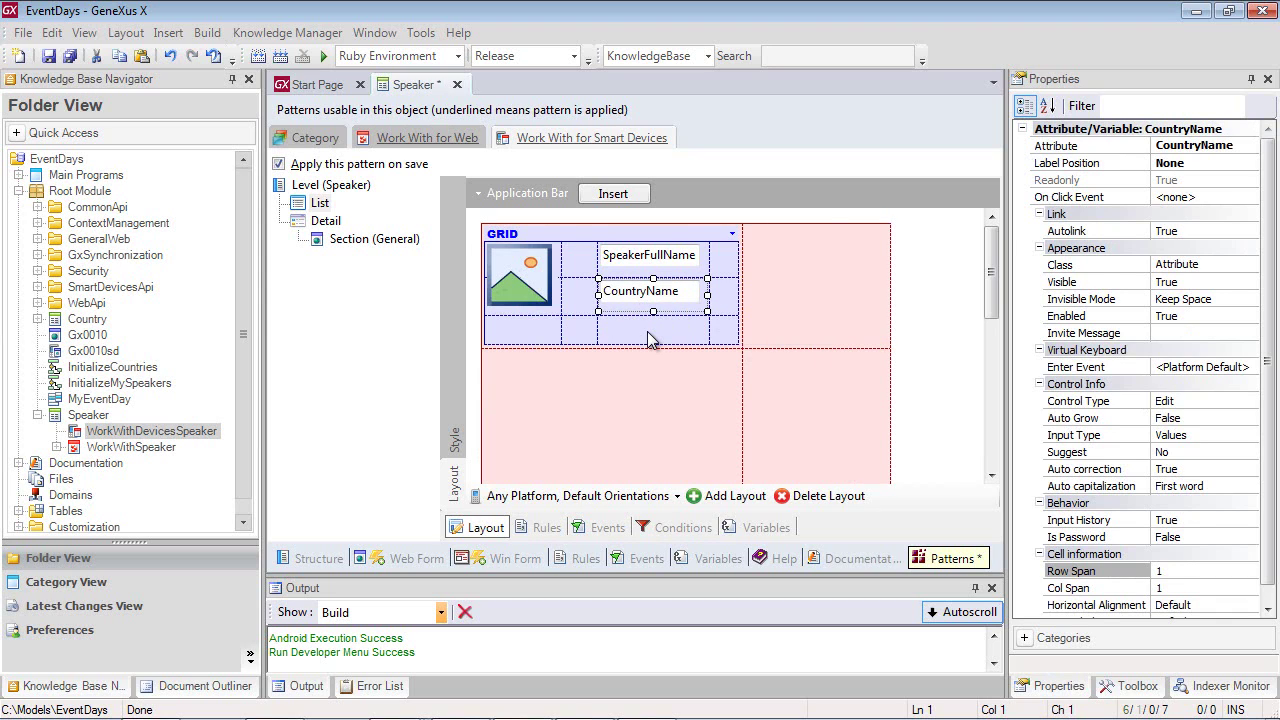
{"action": "left_click", "coordinate": [648, 339]}
Step: Run the application again and examine the rearranged Speakers list in the Android emulator
{"action": "key", "text": "F5"}
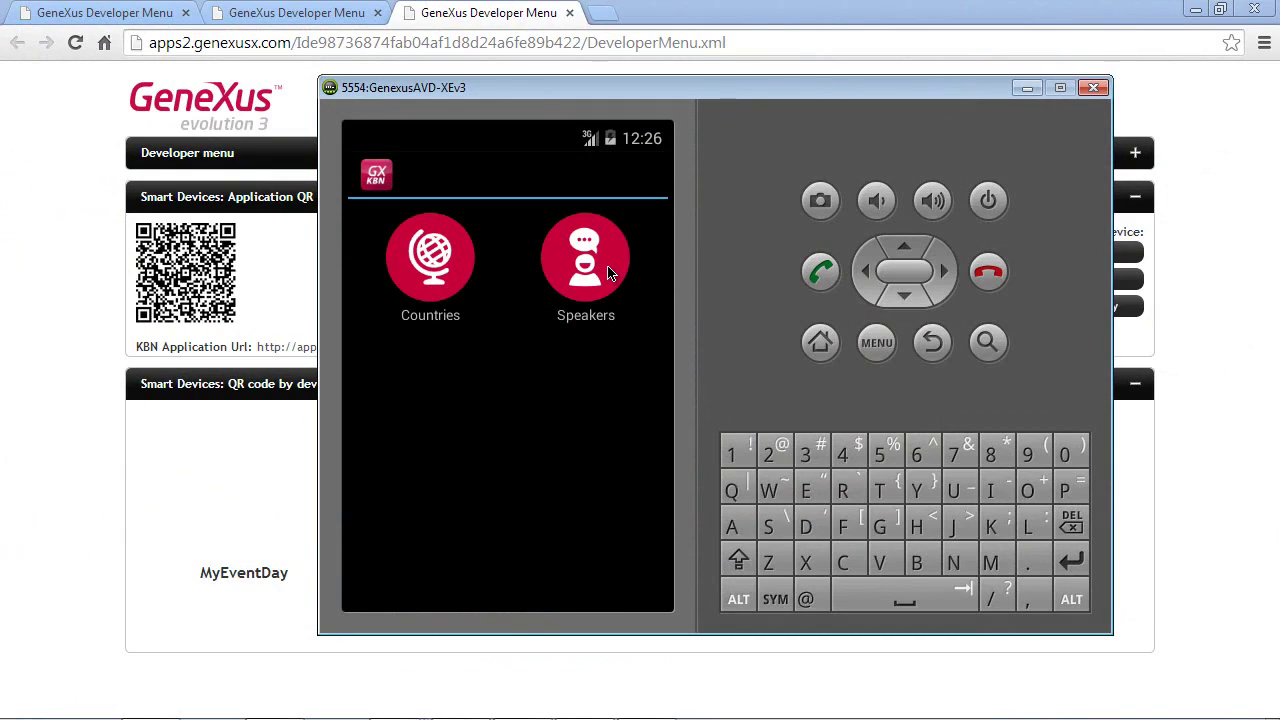
{"action": "left_click", "coordinate": [610, 272]}
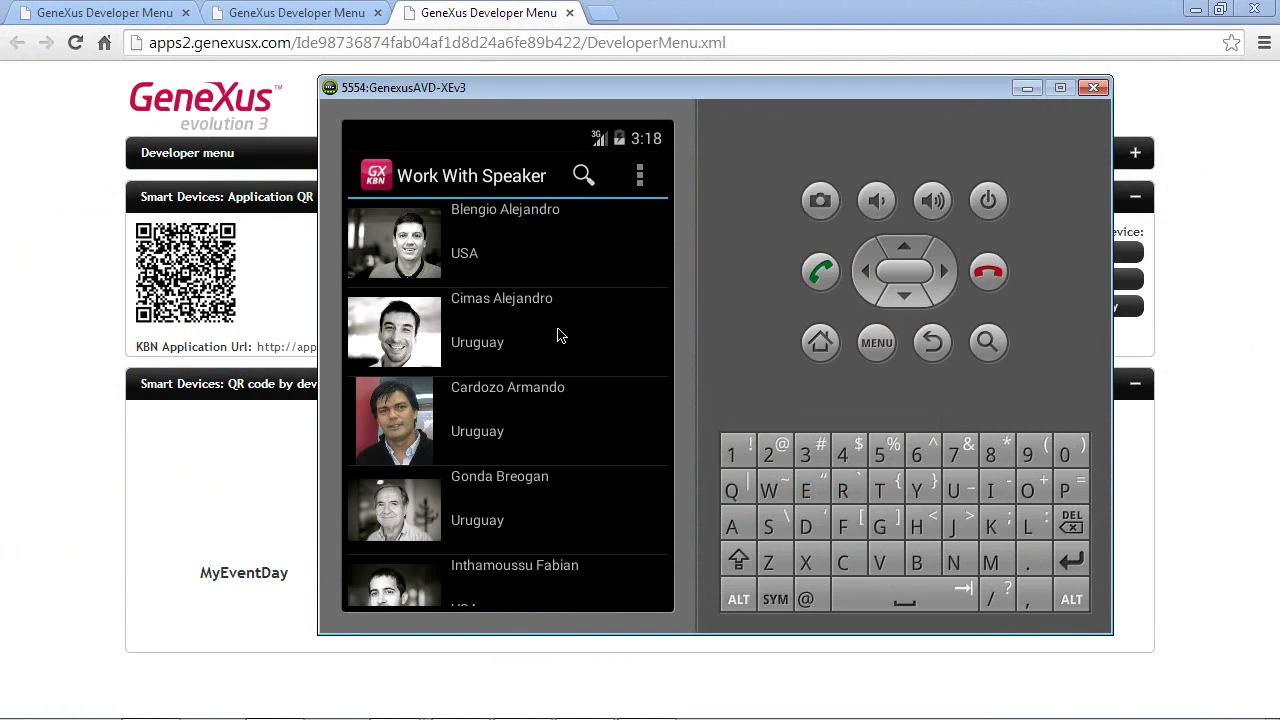
{"action": "left_click", "coordinate": [558, 336]}
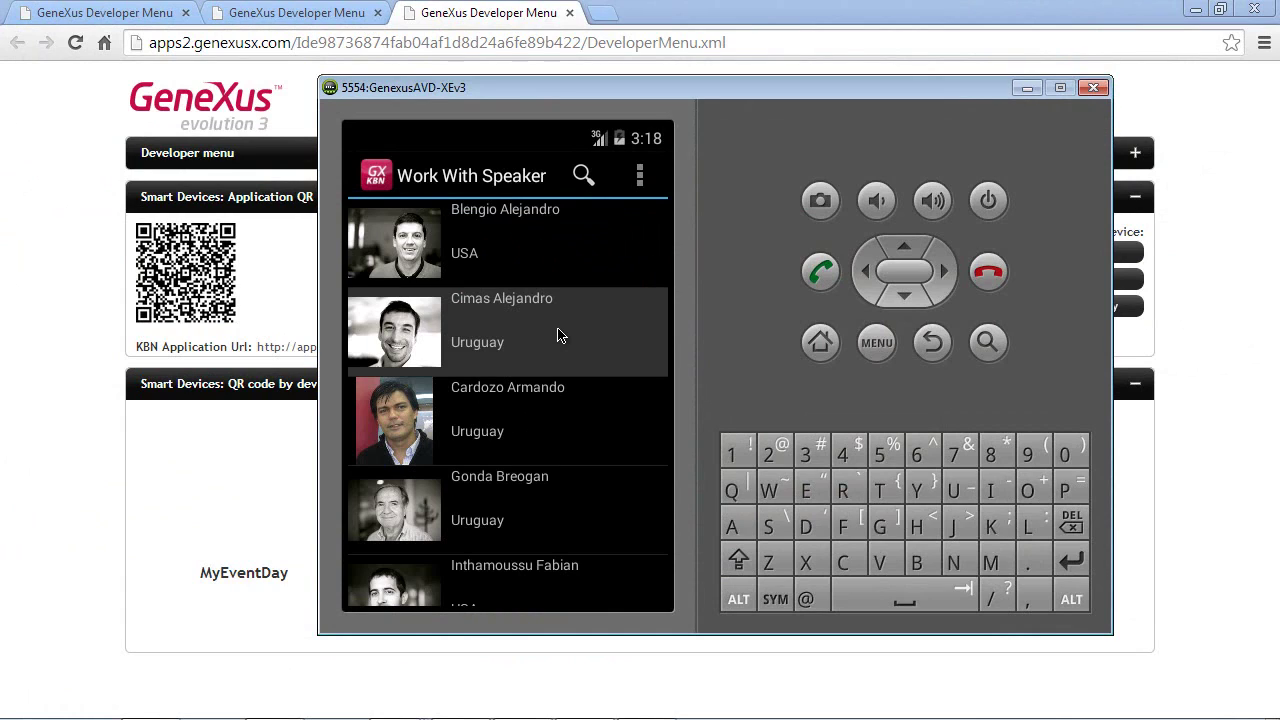
{"action": "left_click_drag", "start_coordinate": [558, 336], "coordinate": [507, 300]}
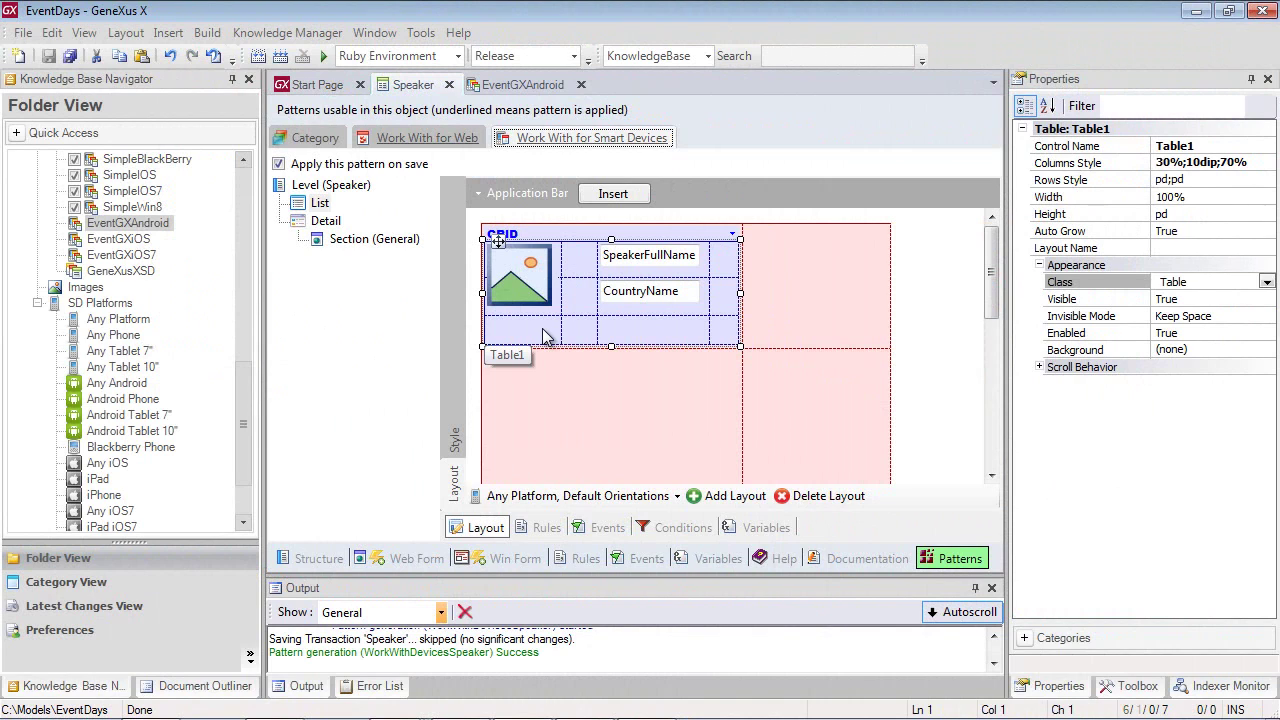
Step: Assign the TableColoredBlueFront class to Table1 and the AttributeFontColorBlue class to SpeakerFullName
{"action": "left_click", "coordinate": [665, 265]}
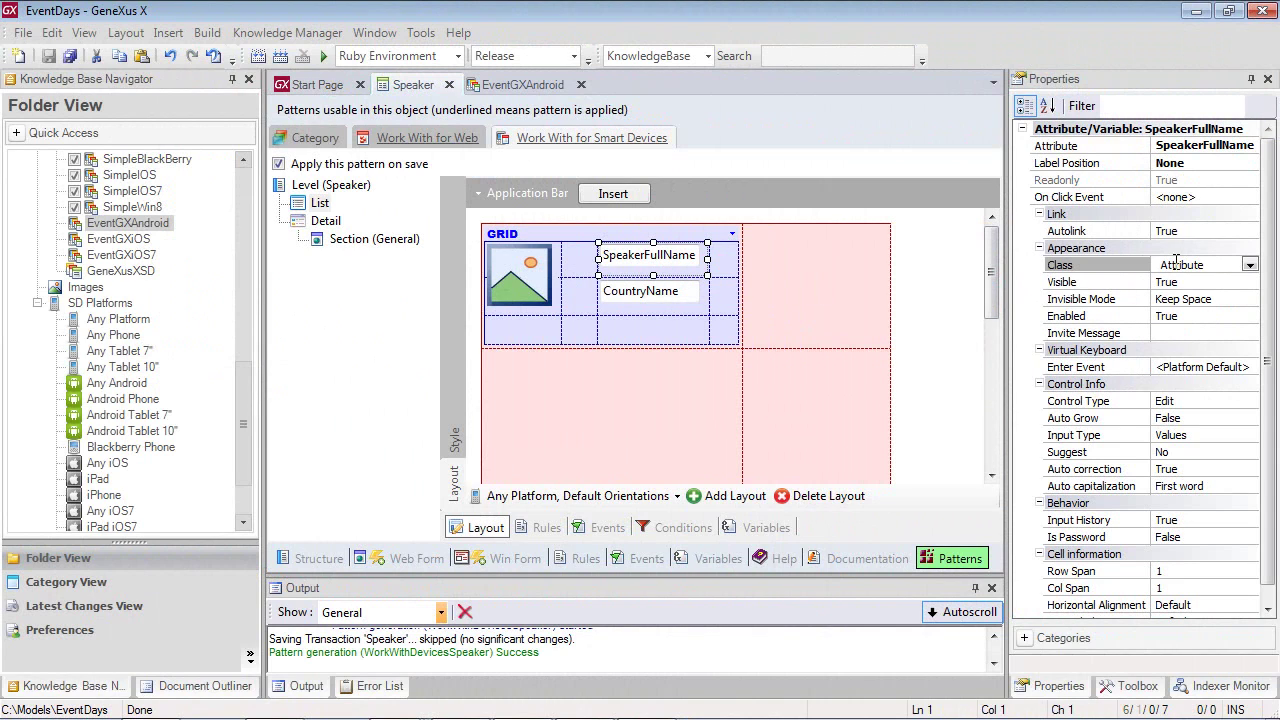
{"action": "left_click", "coordinate": [665, 326]}
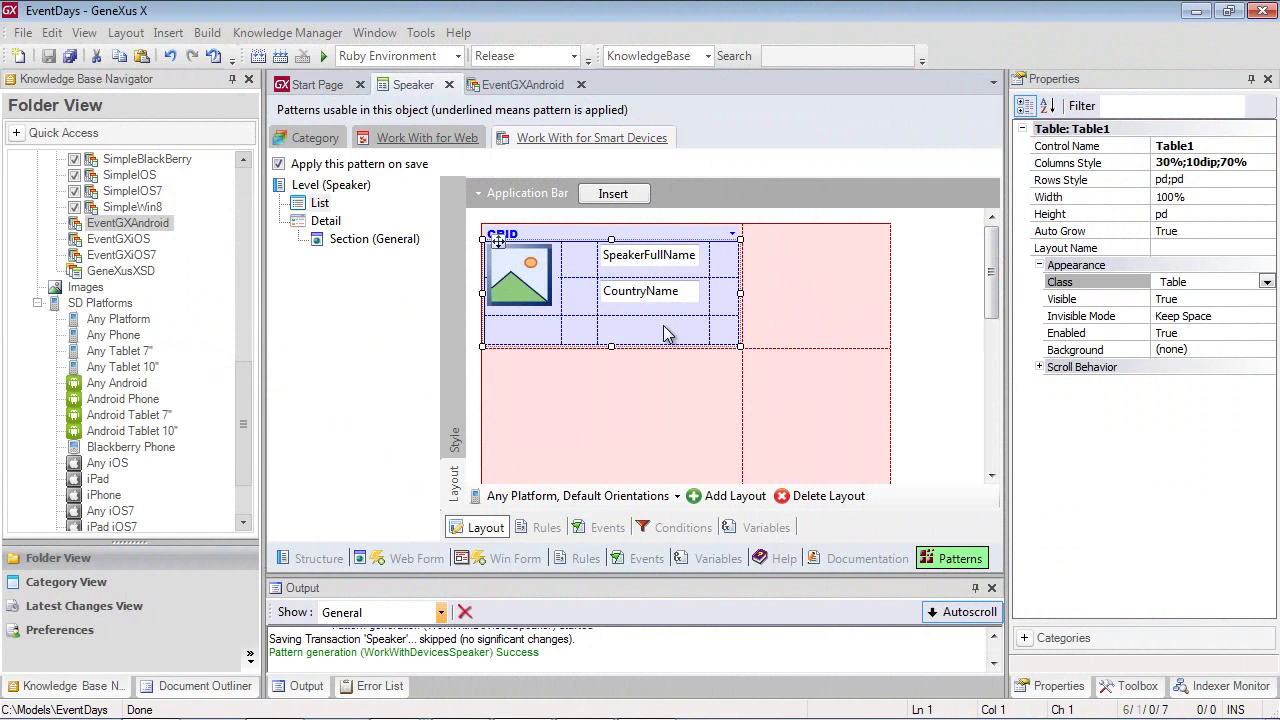
{"action": "left_click", "coordinate": [1266, 284]}
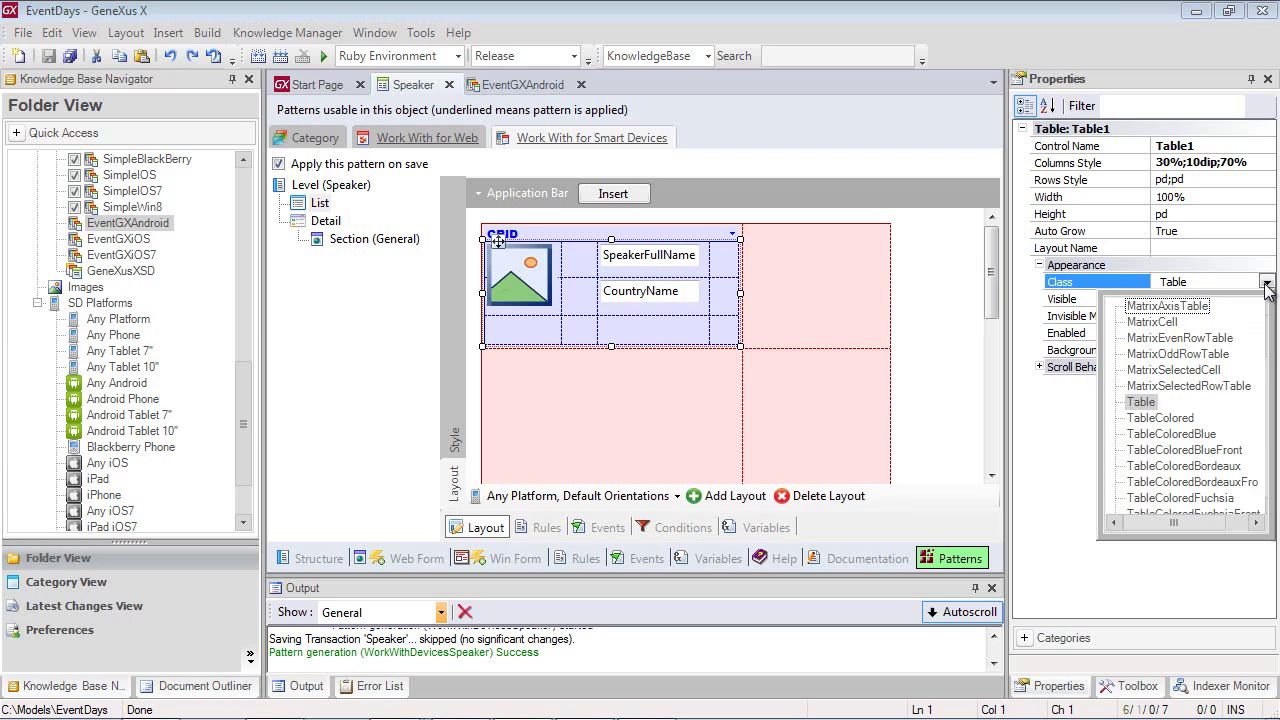
{"action": "left_click", "coordinate": [1214, 452]}
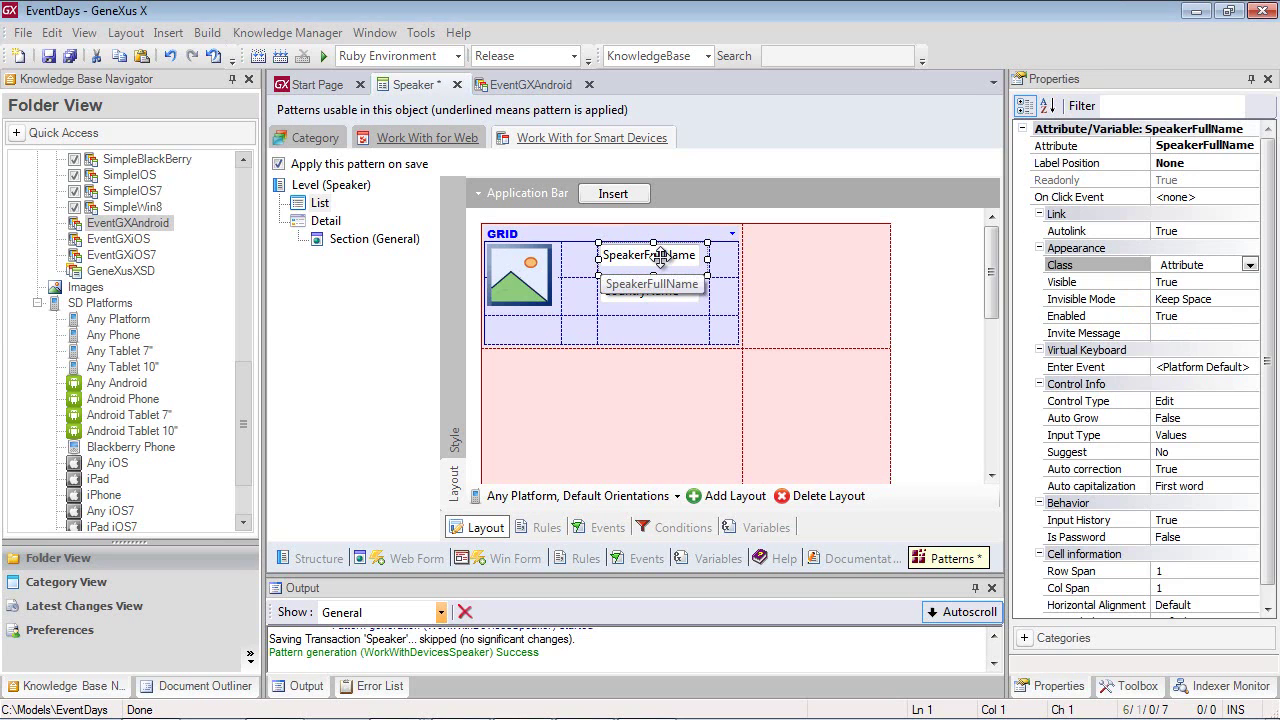
{"action": "left_click", "coordinate": [1250, 266]}
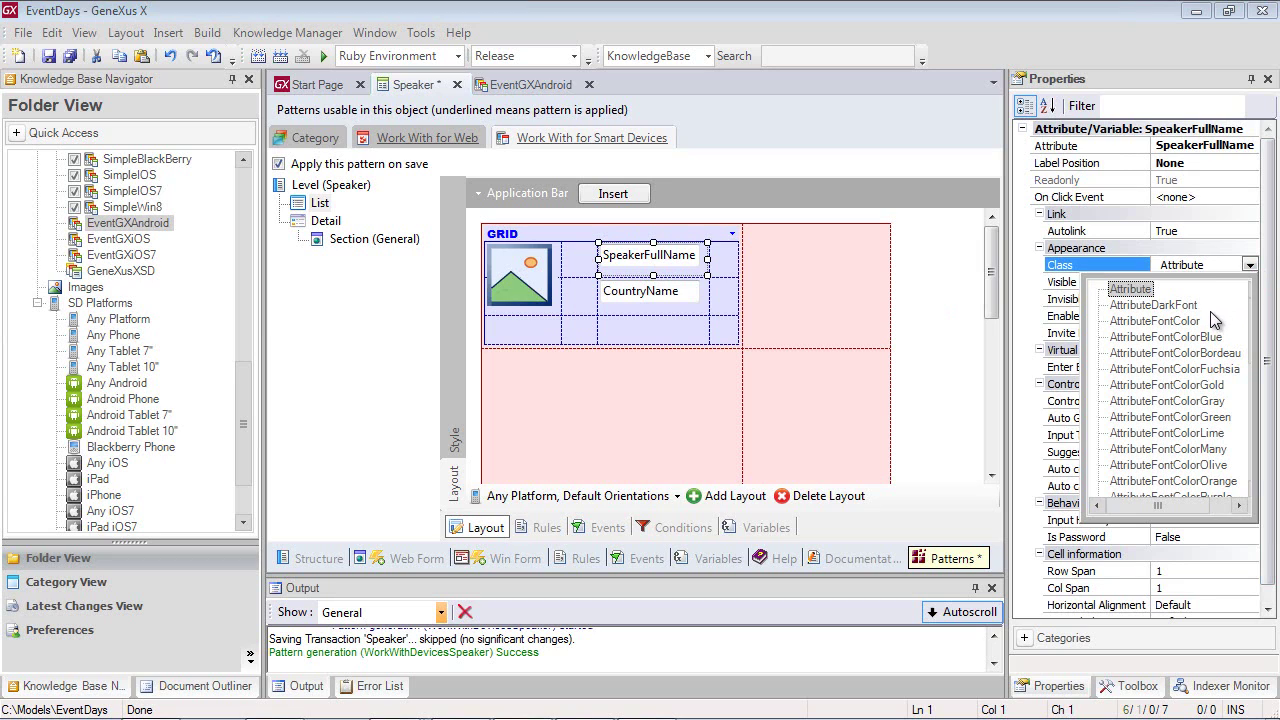
{"action": "left_click", "coordinate": [1210, 340]}
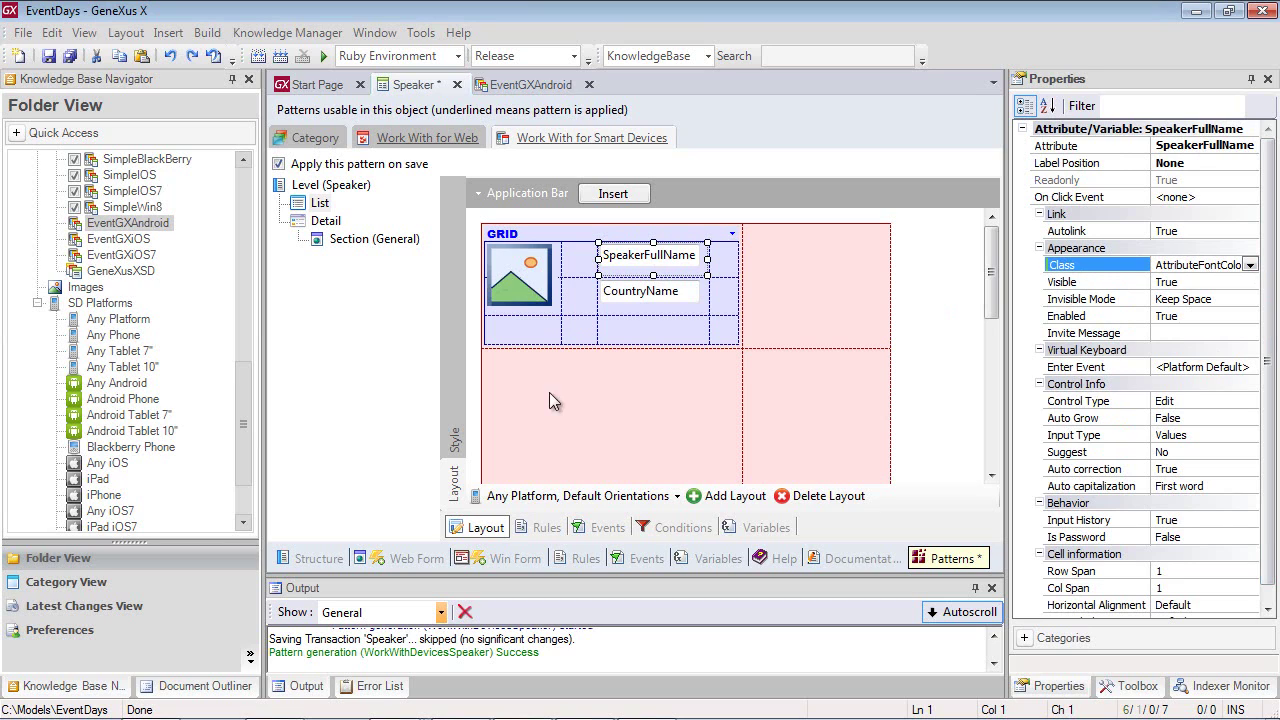
Step: Check the theme assigned to the Any Android platform and expand the Table and TableColored classes in the EventGXAndroid theme
{"action": "left_click", "coordinate": [146, 387]}
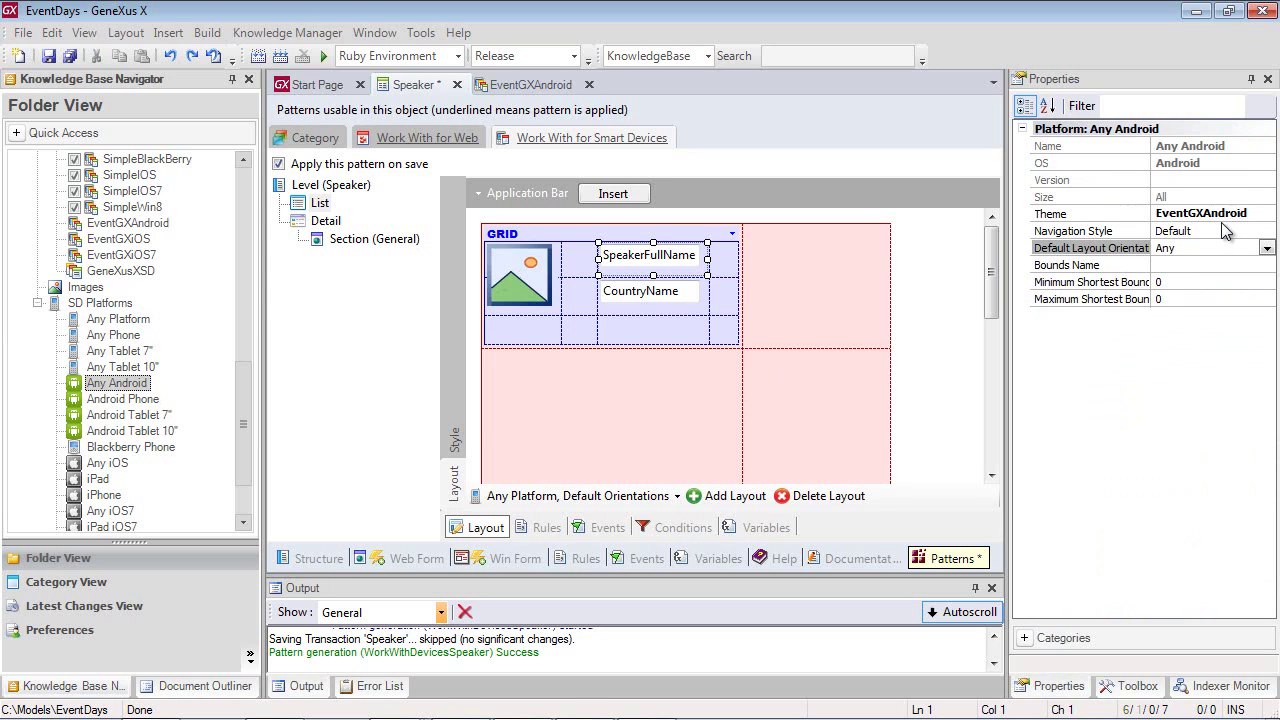
{"action": "left_click", "coordinate": [545, 87]}
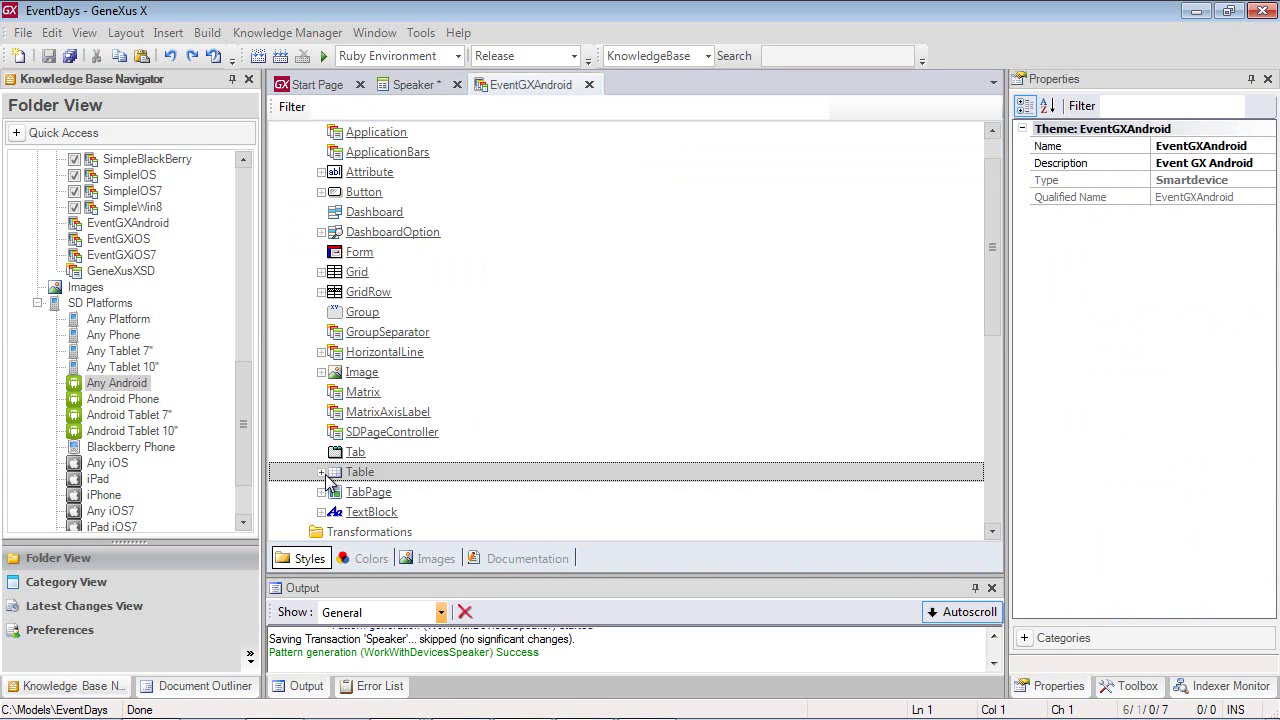
{"action": "left_click", "coordinate": [323, 476]}
{"action": "scroll", "coordinate": [504, 411], "scroll_direction": "down", "scroll_amount": 4}
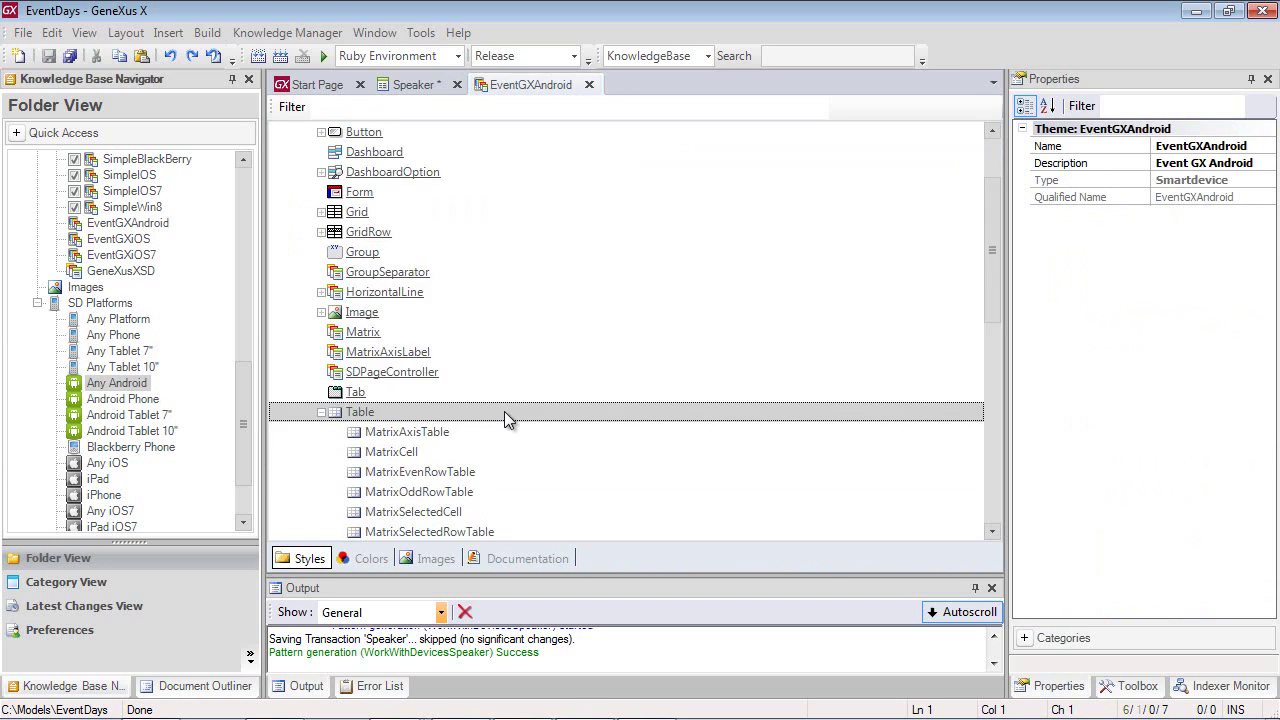
{"action": "left_click", "coordinate": [340, 392]}
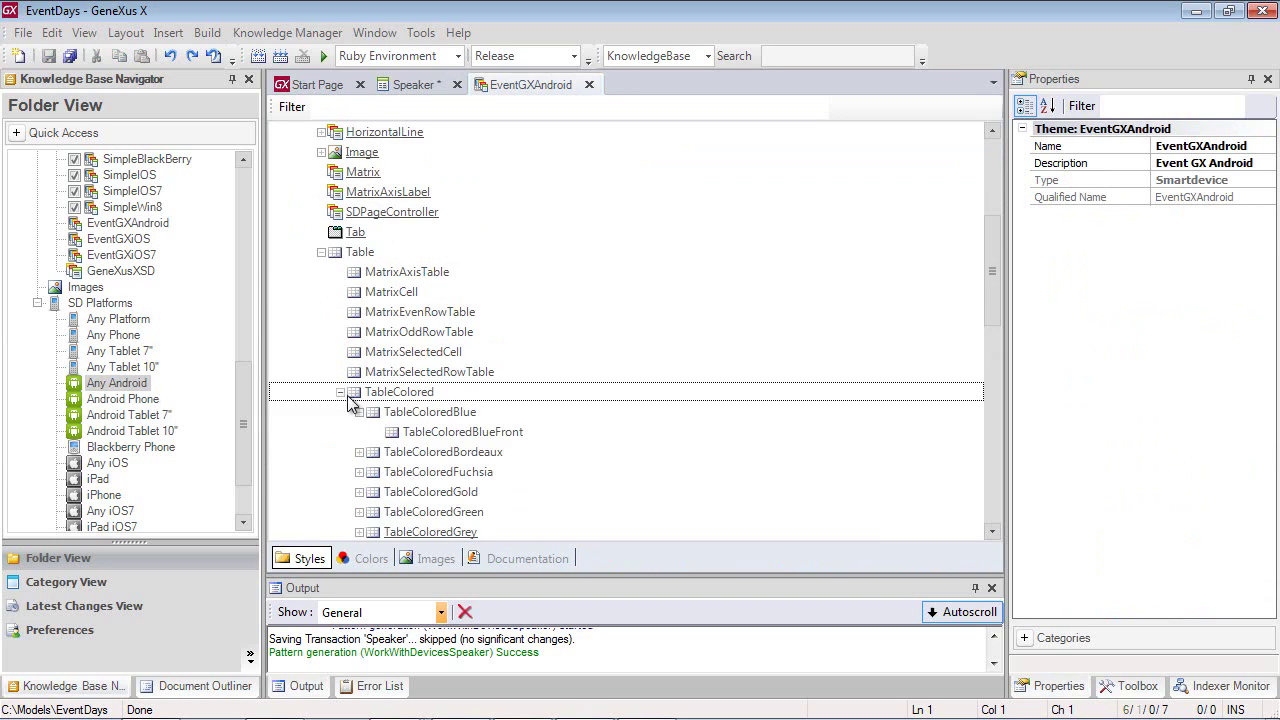
Step: Examine the background colours of the TableColoredBlueFront class and the forecolor of the AttributeFontColorBlue class in the theme
{"action": "left_click", "coordinate": [452, 432]}
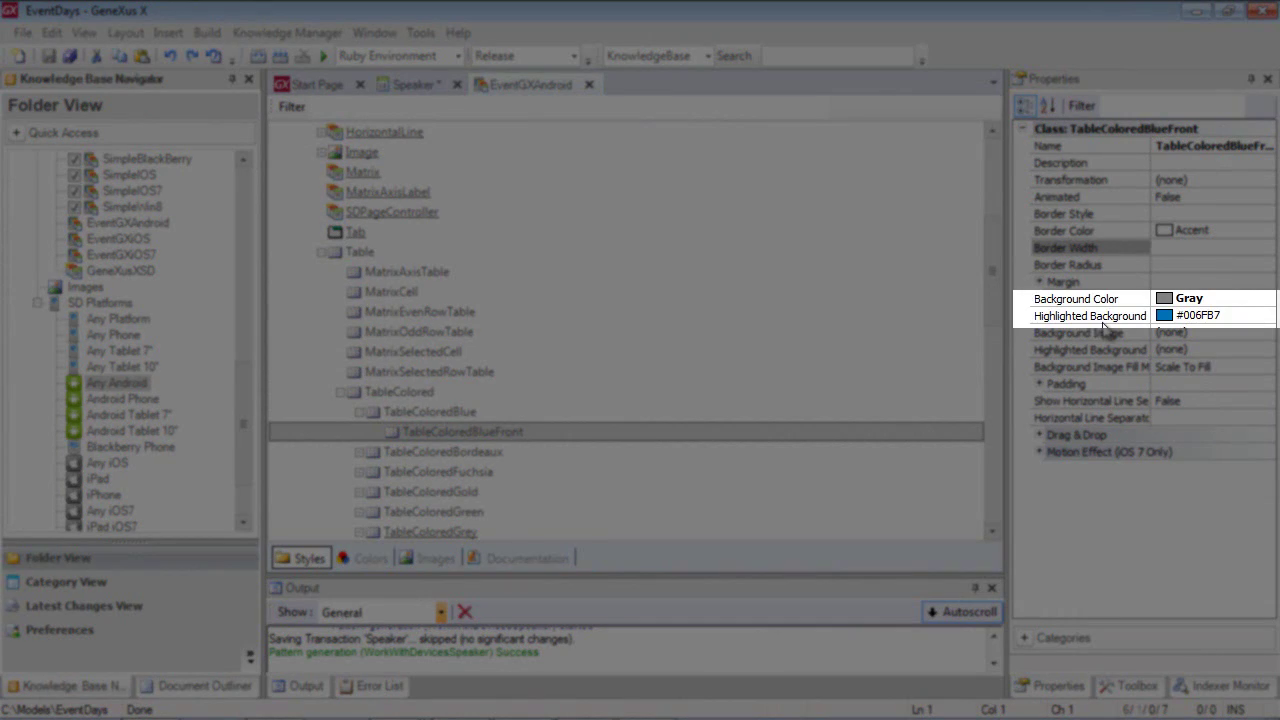
{"action": "scroll", "coordinate": [757, 311], "scroll_direction": "up", "scroll_amount": 4}
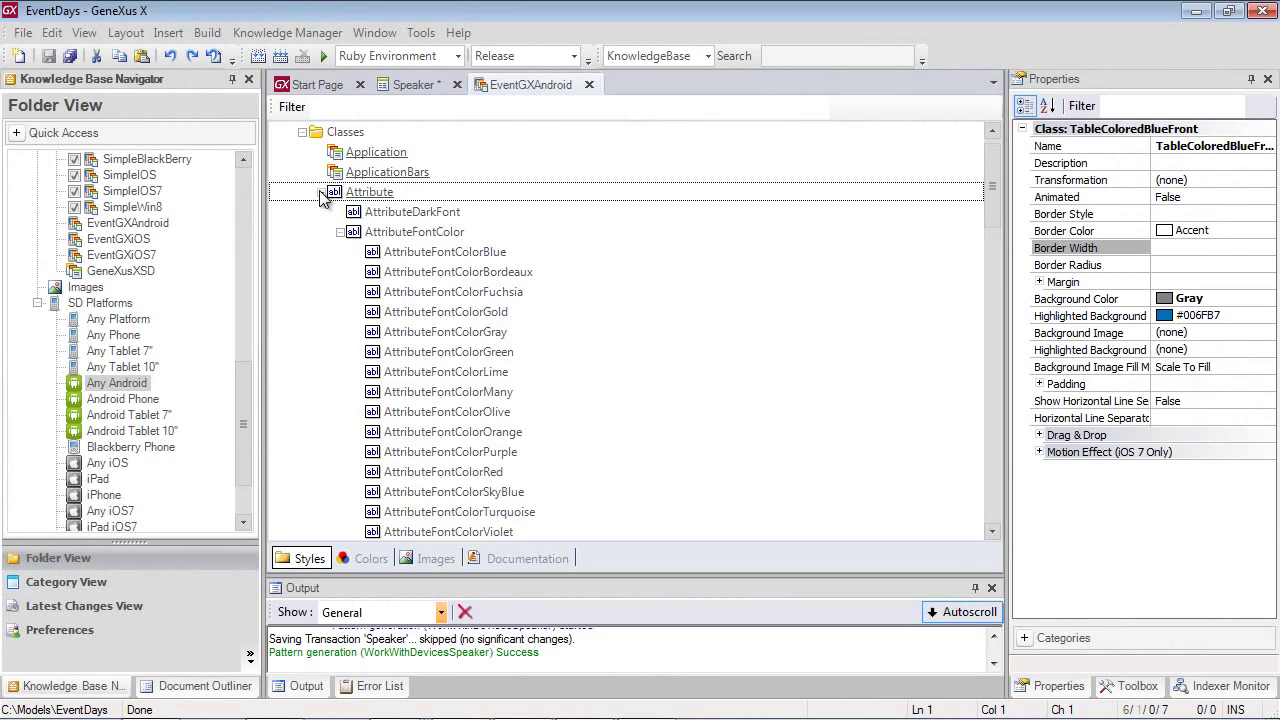
{"action": "left_click", "coordinate": [321, 192]}
{"action": "left_click", "coordinate": [441, 254]}
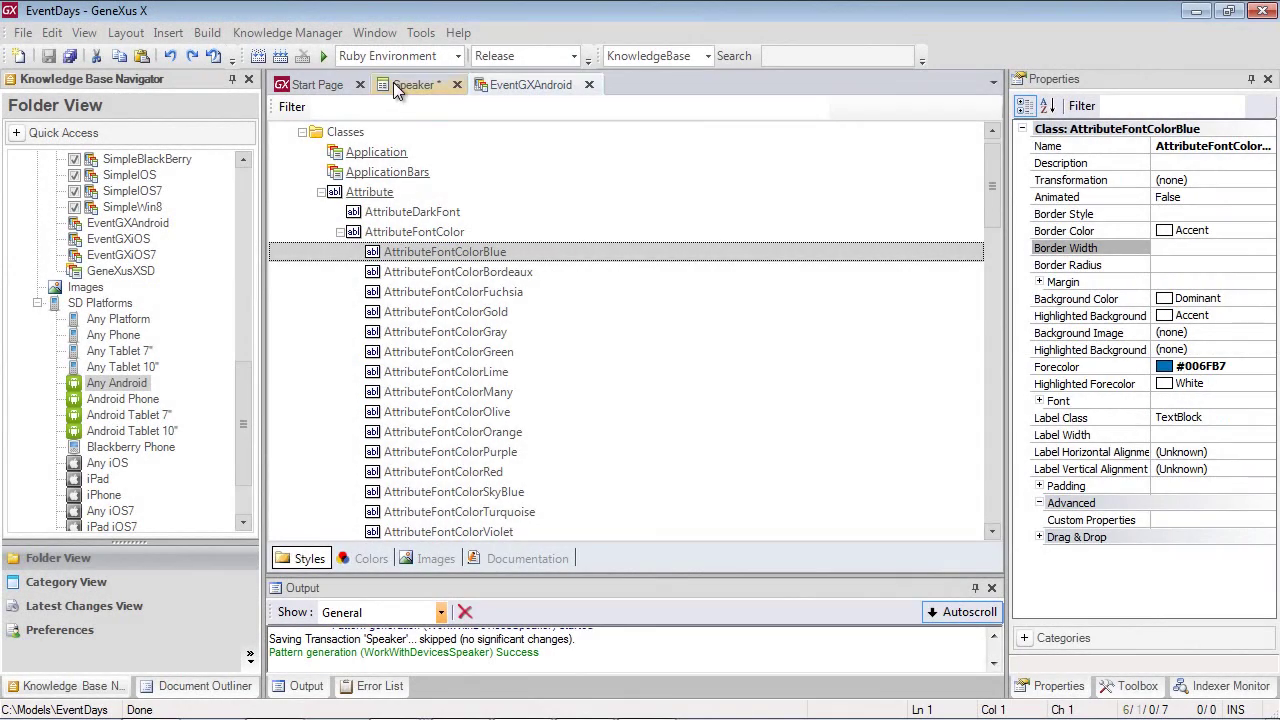
Step: Run the application from the Speaker object, check the styled Speakers list in the Android emulator, and open one speaker before returning
{"action": "left_click", "coordinate": [394, 84]}
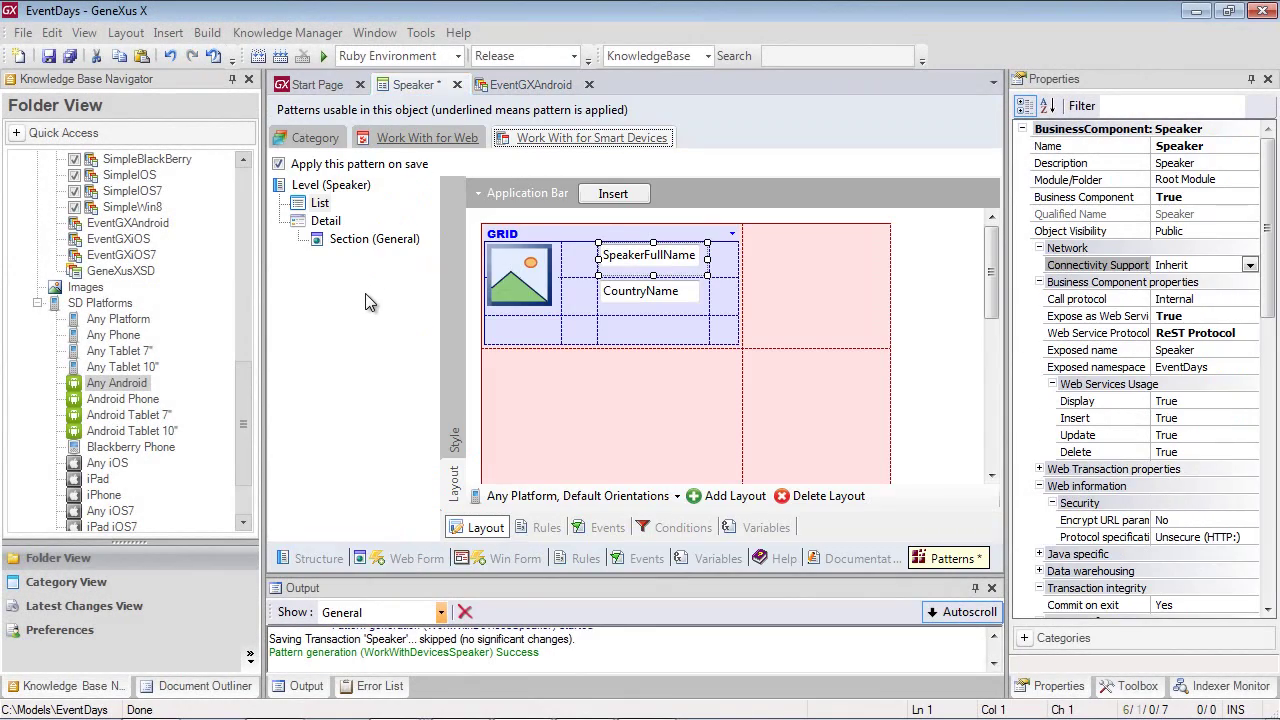
{"action": "key", "text": "F5"}
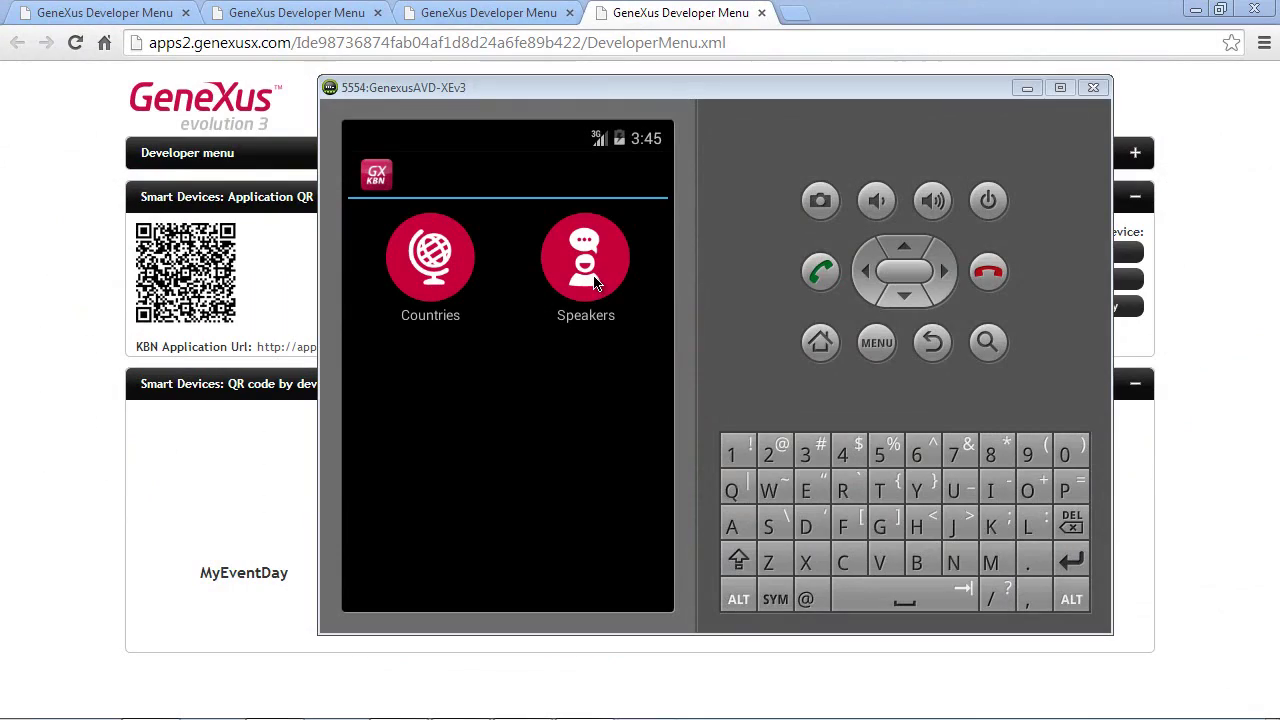
{"action": "left_click", "coordinate": [593, 283]}
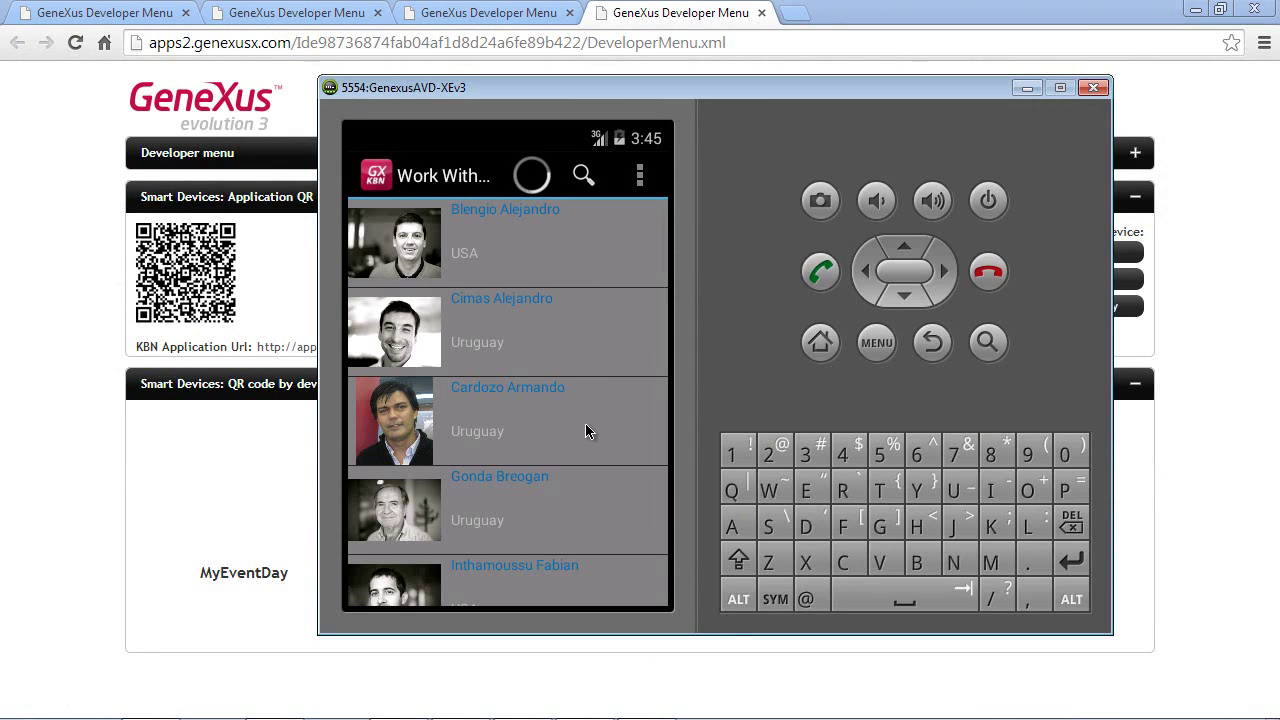
{"action": "left_click", "coordinate": [549, 343]}
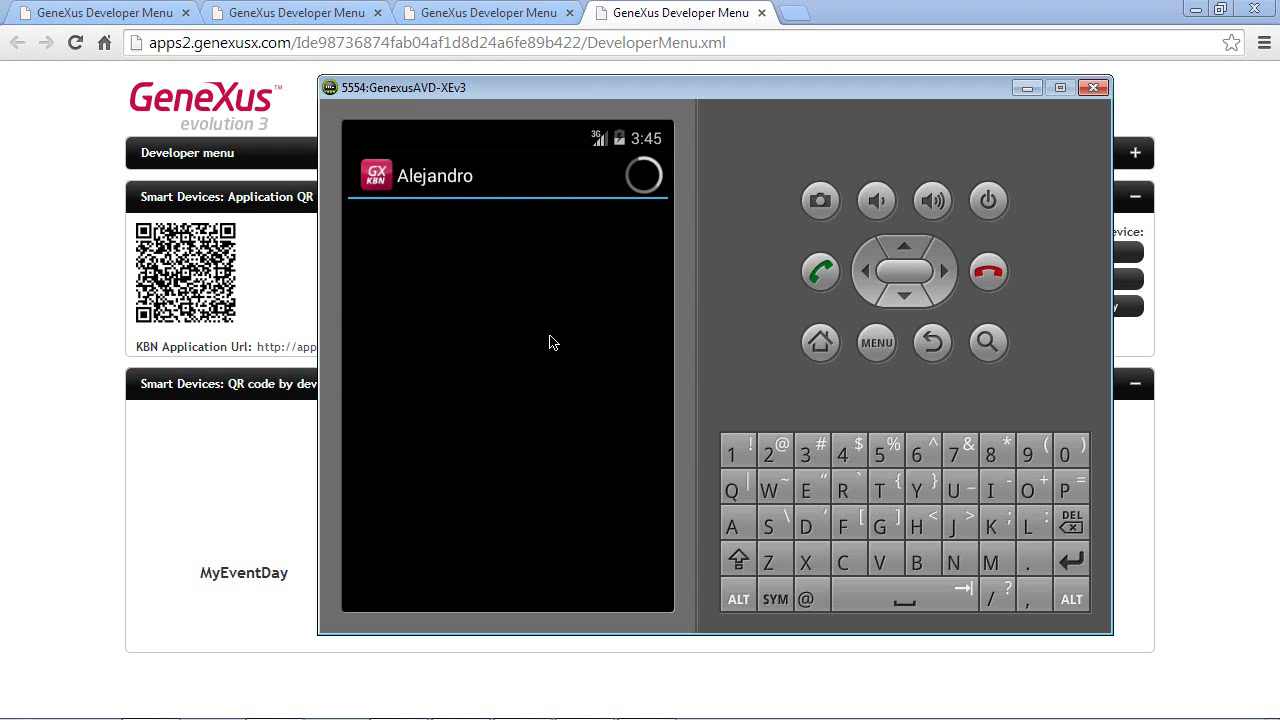
{"action": "left_click", "coordinate": [930, 342]}
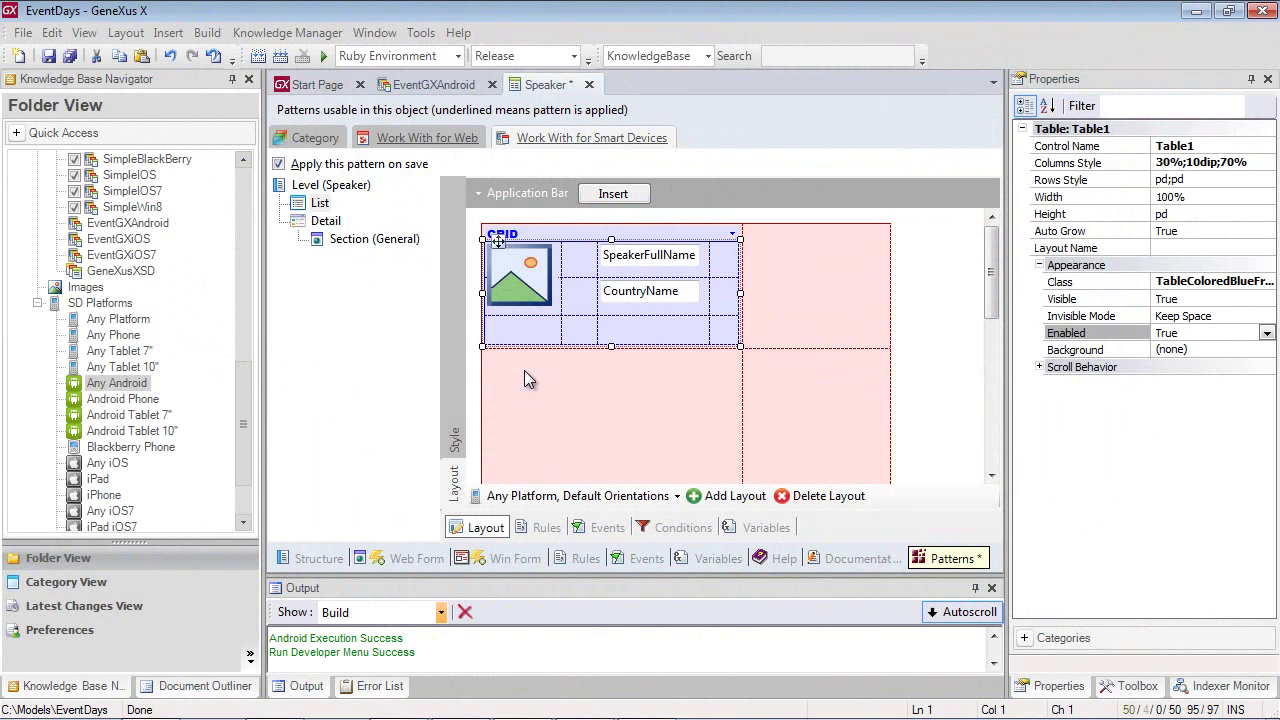
Step: Check the class assigned to SpeakerImage and examine the Scale Type options of the Image class in the EventGXAndroid theme
{"action": "left_click", "coordinate": [520, 290]}
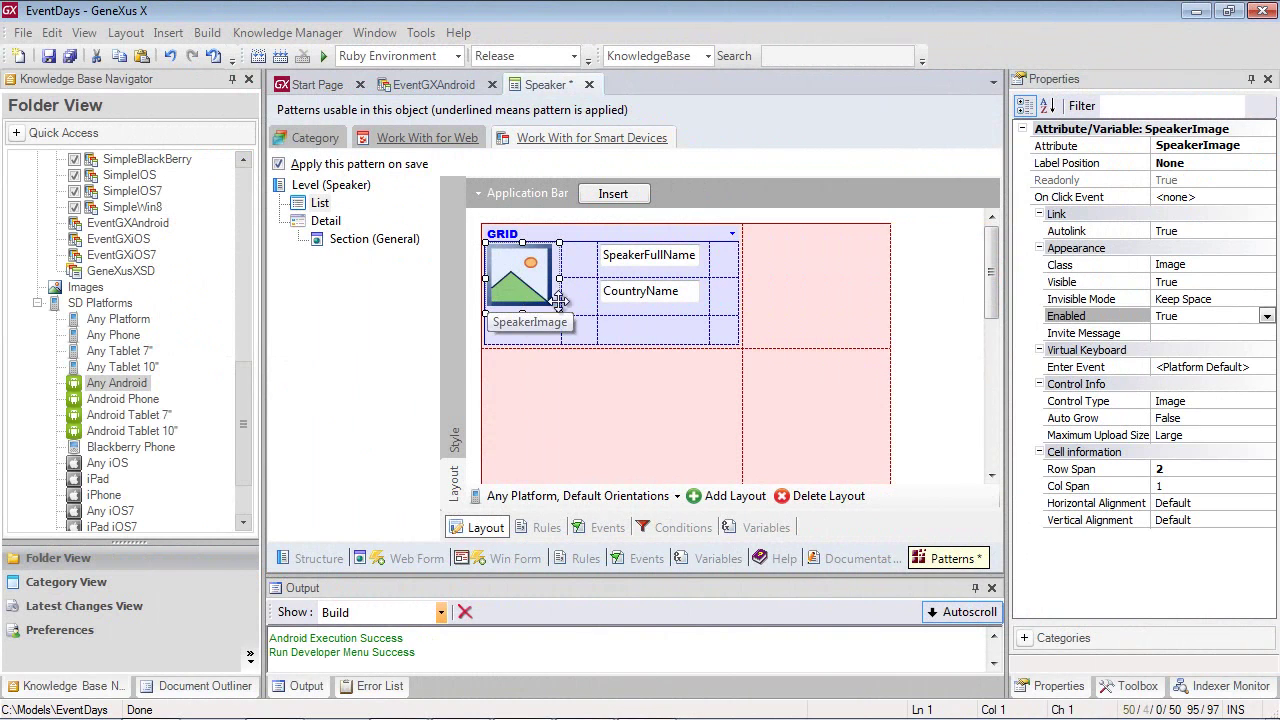
{"action": "left_click", "coordinate": [1068, 266]}
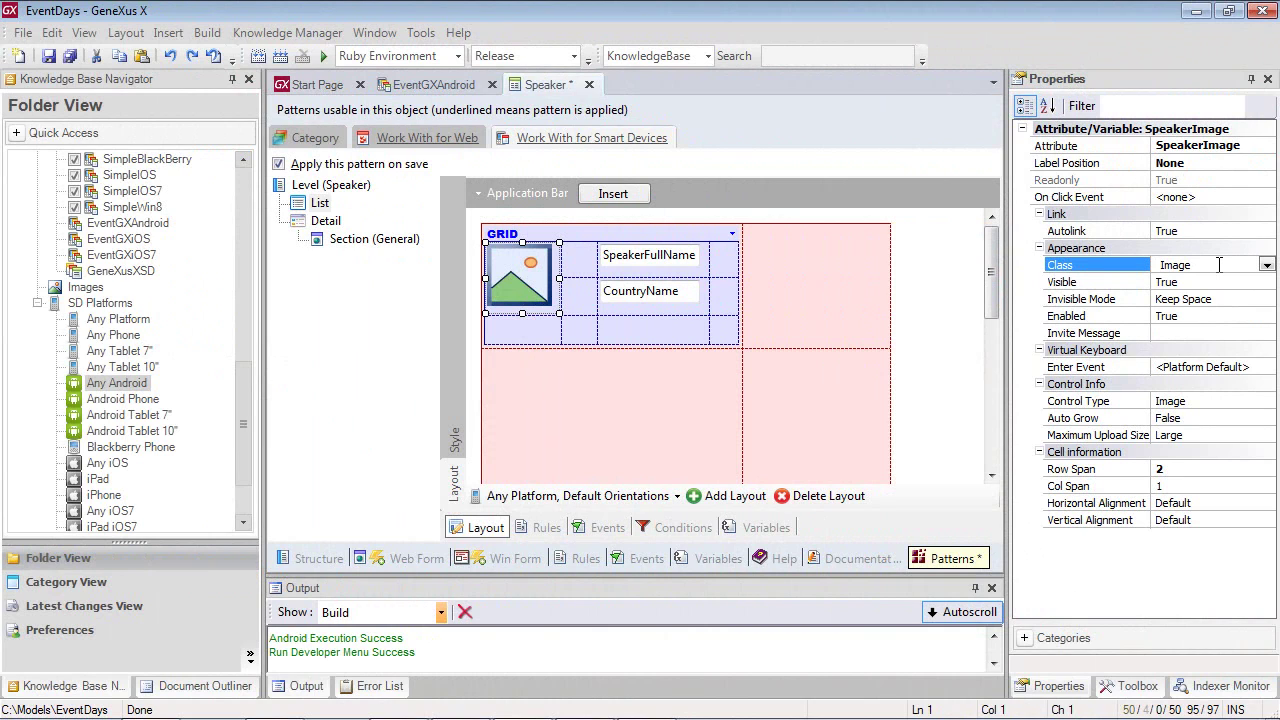
{"action": "left_click", "coordinate": [451, 87]}
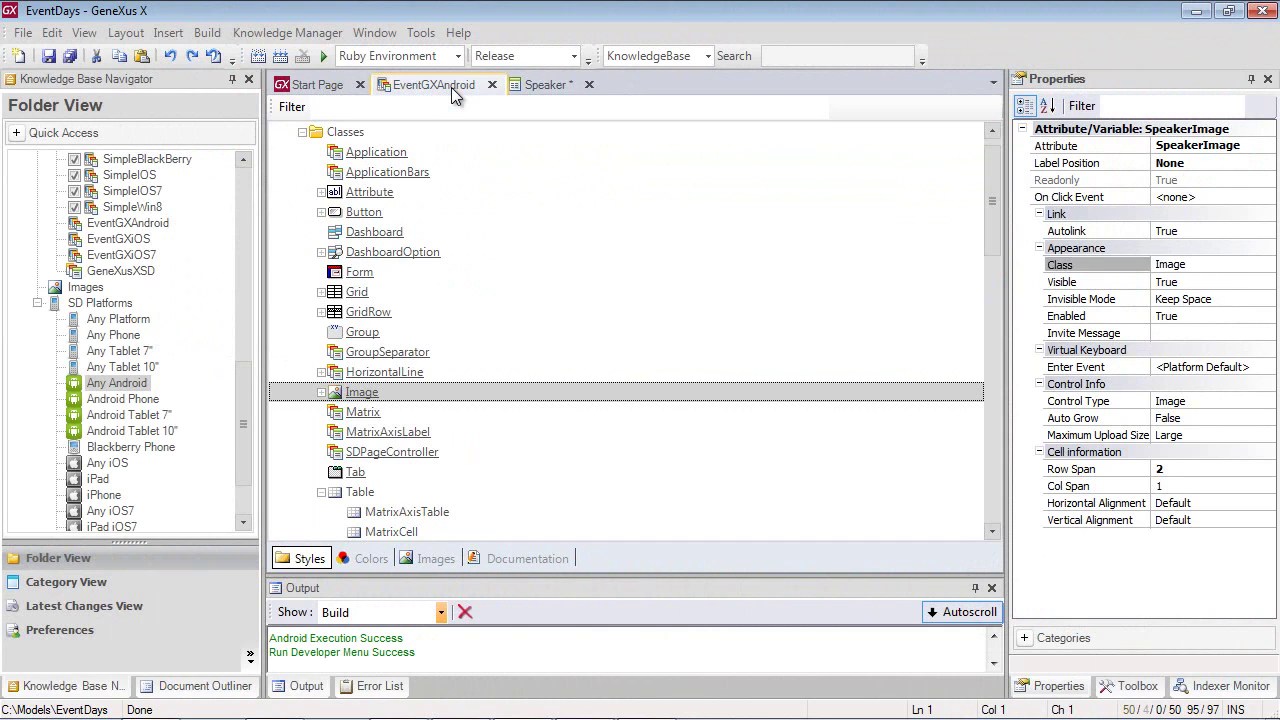
{"action": "left_click", "coordinate": [340, 400]}
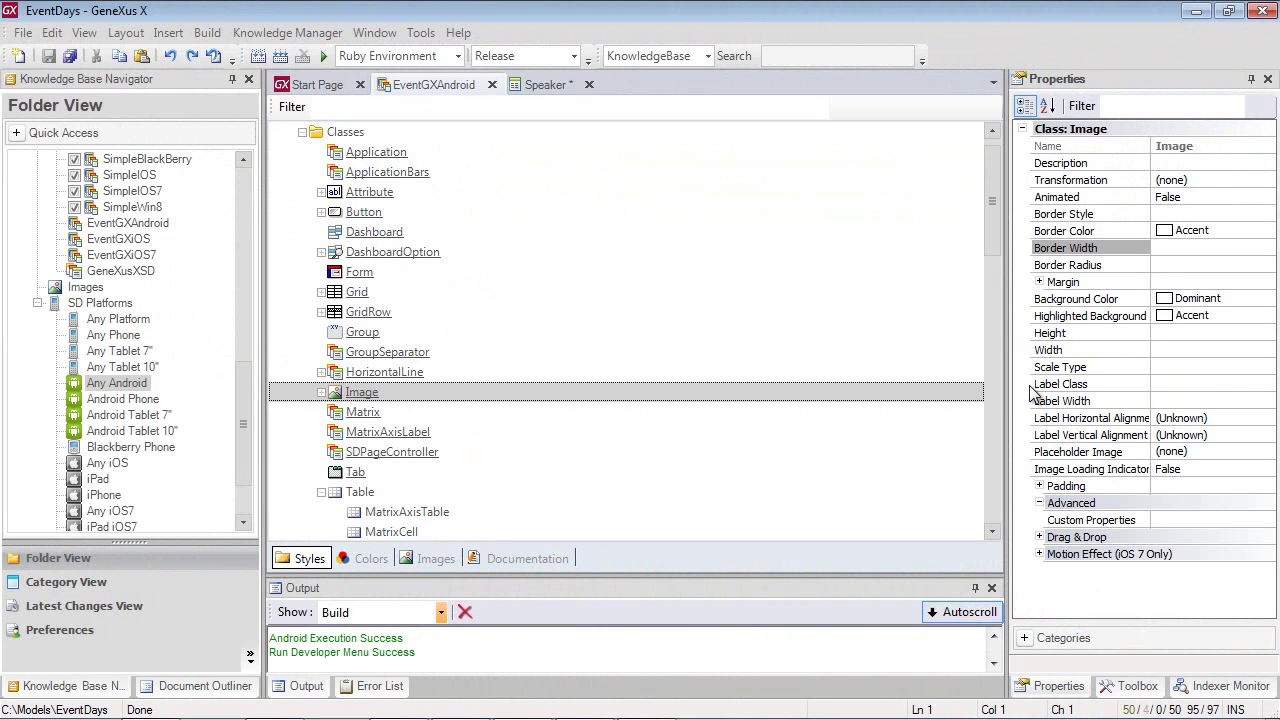
{"action": "left_click", "coordinate": [1068, 370]}
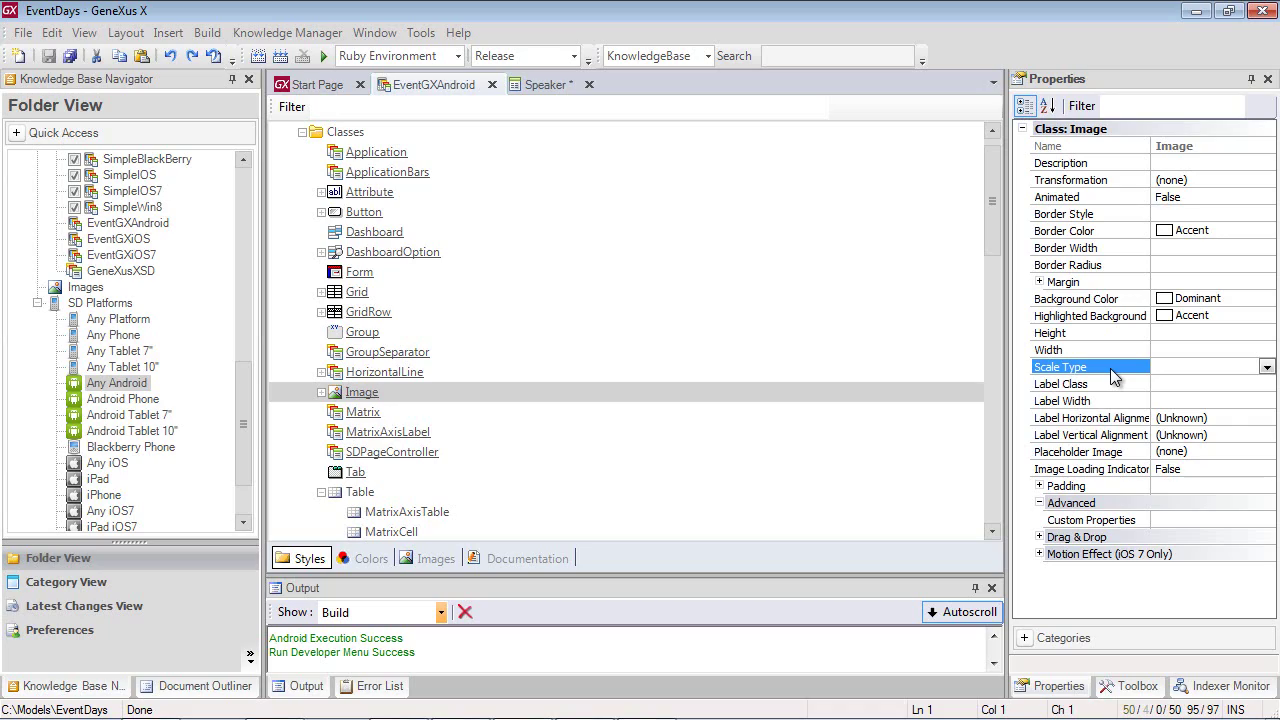
{"action": "left_click", "coordinate": [1266, 367]}
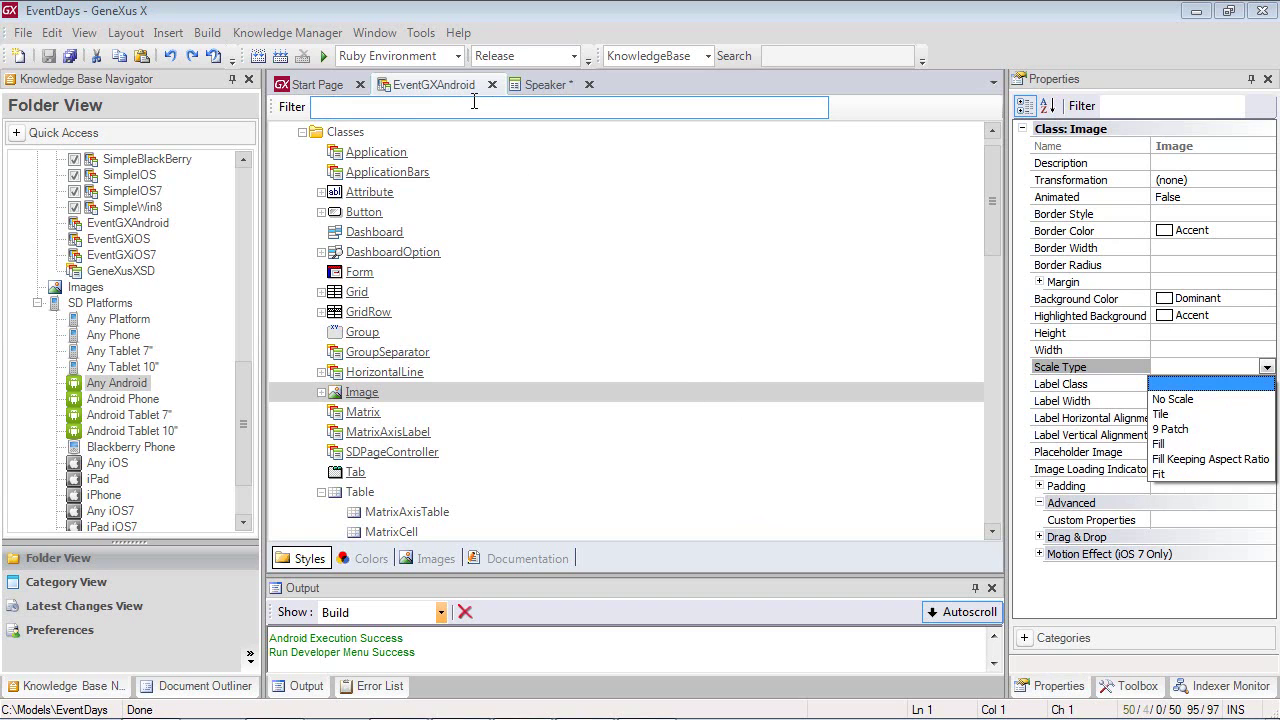
Step: Expand the Image class and compare the Scale Type of its ImageFill, ImageFillKeepingAspectRatio and ImageFit subclasses
{"action": "left_click", "coordinate": [323, 392]}
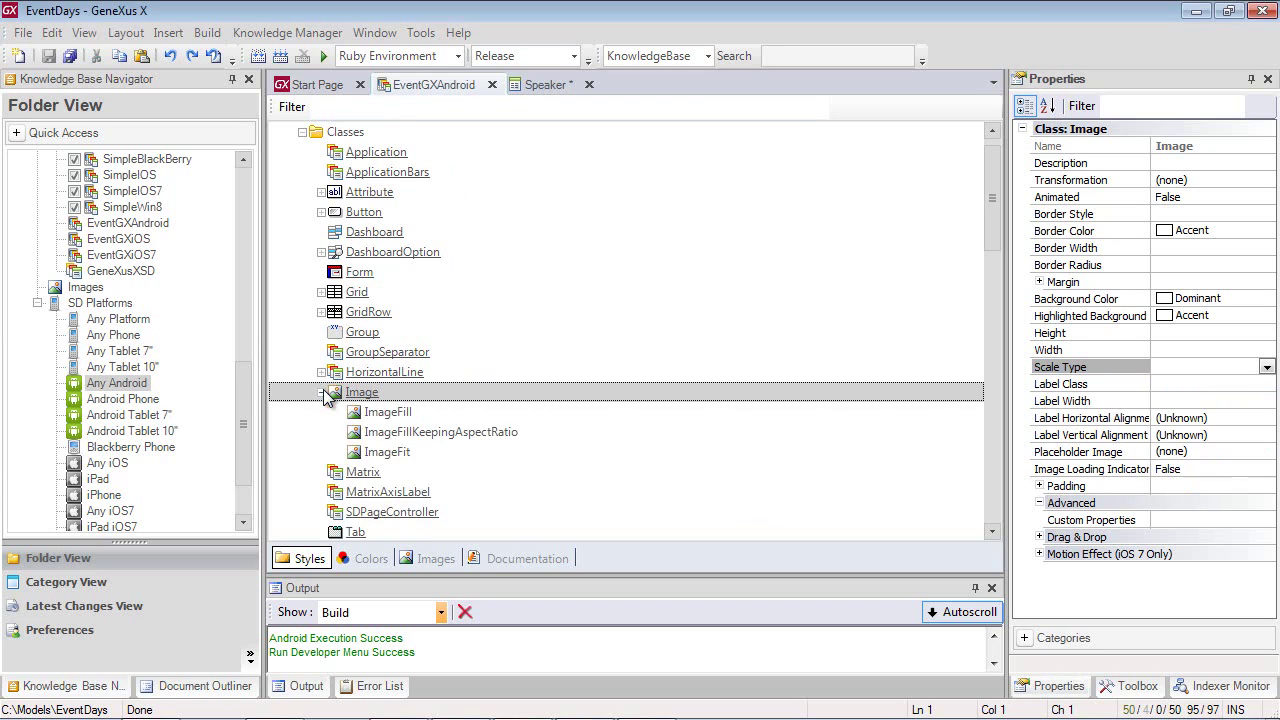
{"action": "left_click", "coordinate": [385, 412]}
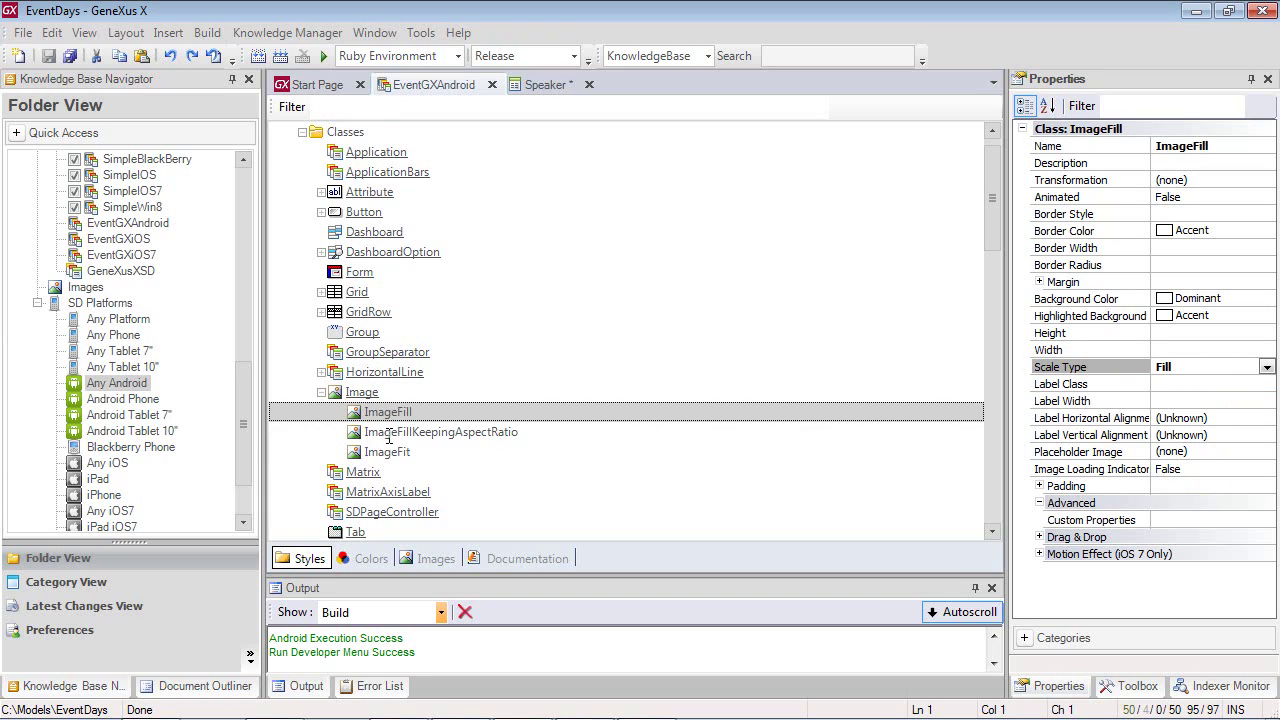
{"action": "left_click", "coordinate": [388, 434]}
{"action": "left_click", "coordinate": [388, 453]}
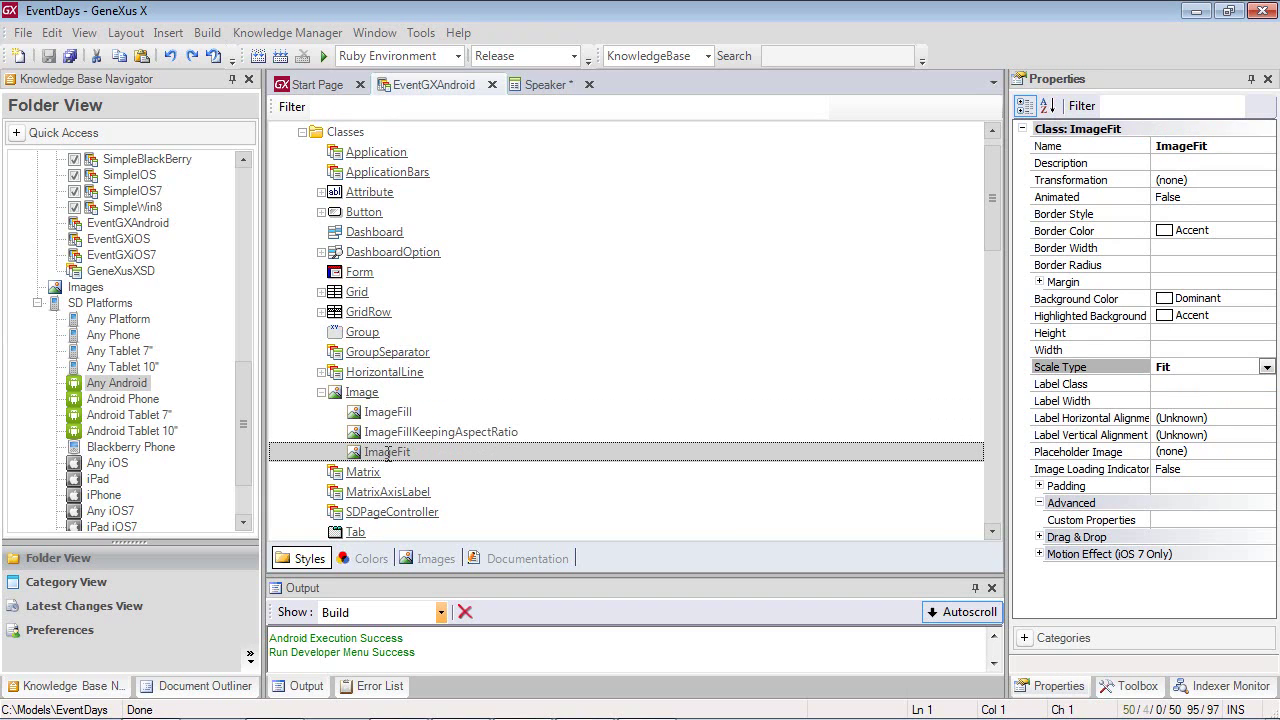
{"action": "left_click", "coordinate": [392, 434]}
{"action": "left_click", "coordinate": [392, 412]}
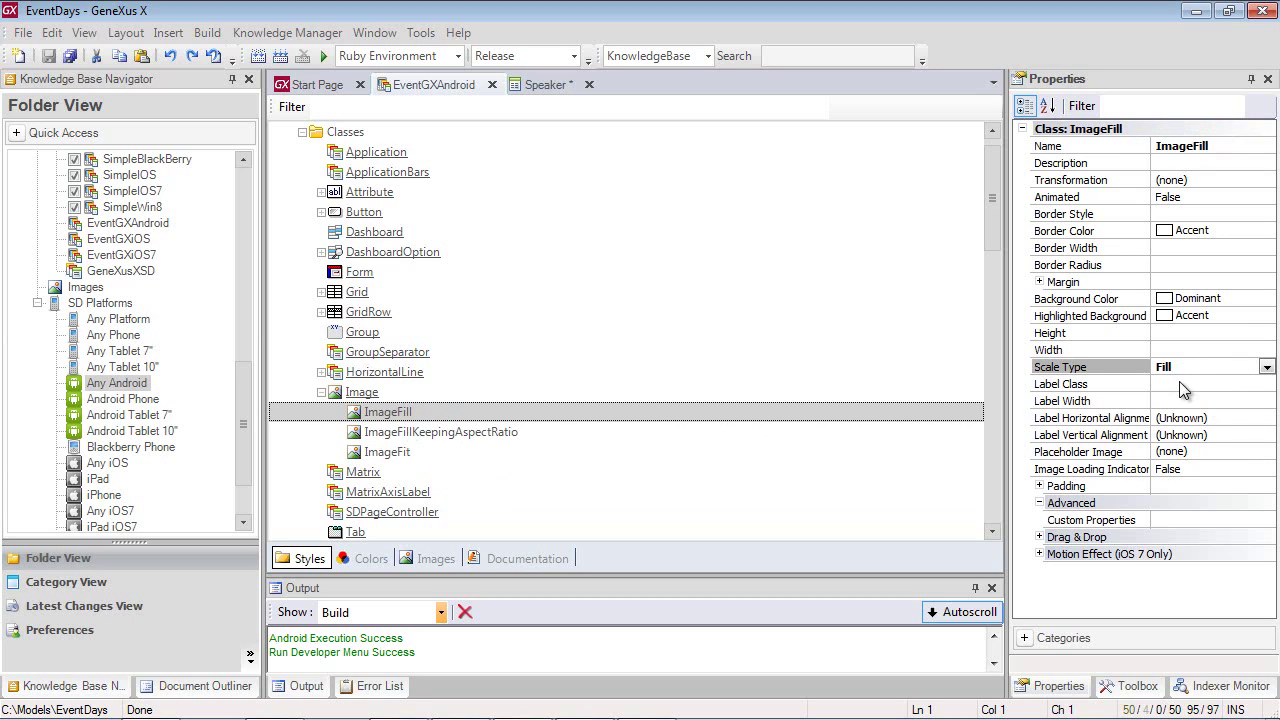
{"action": "left_click", "coordinate": [494, 430]}
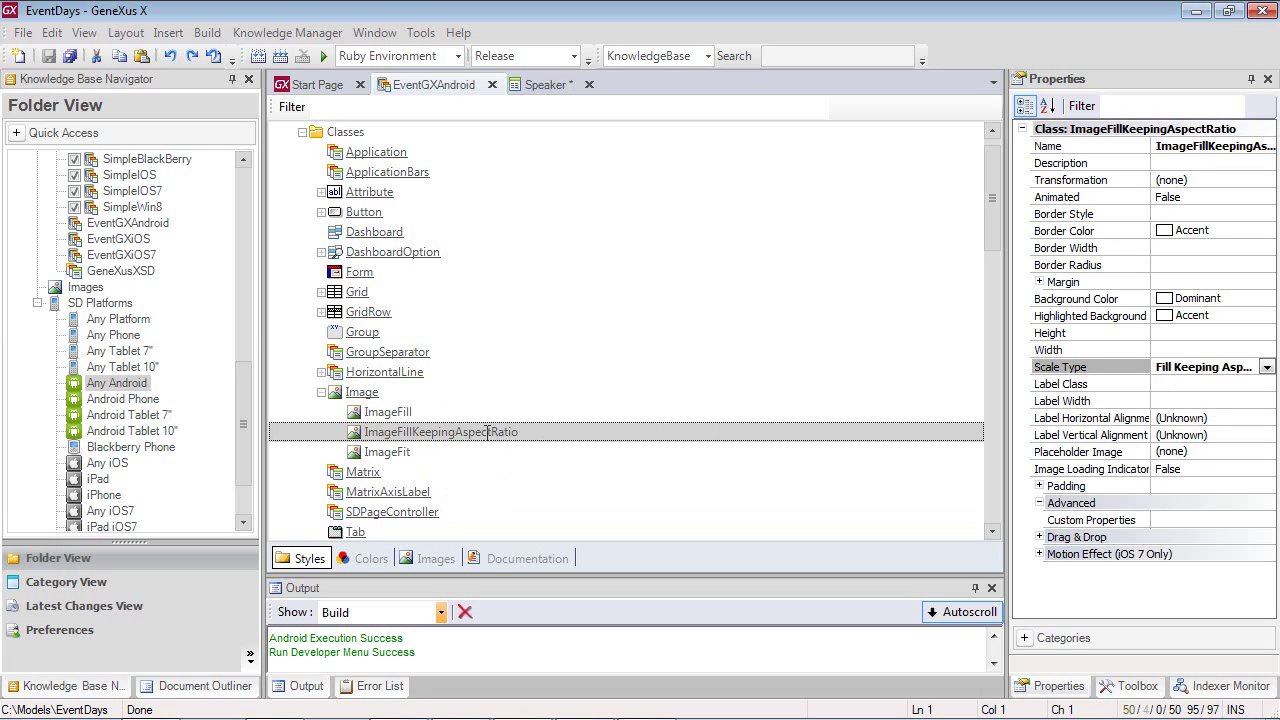
{"action": "left_click", "coordinate": [423, 452]}
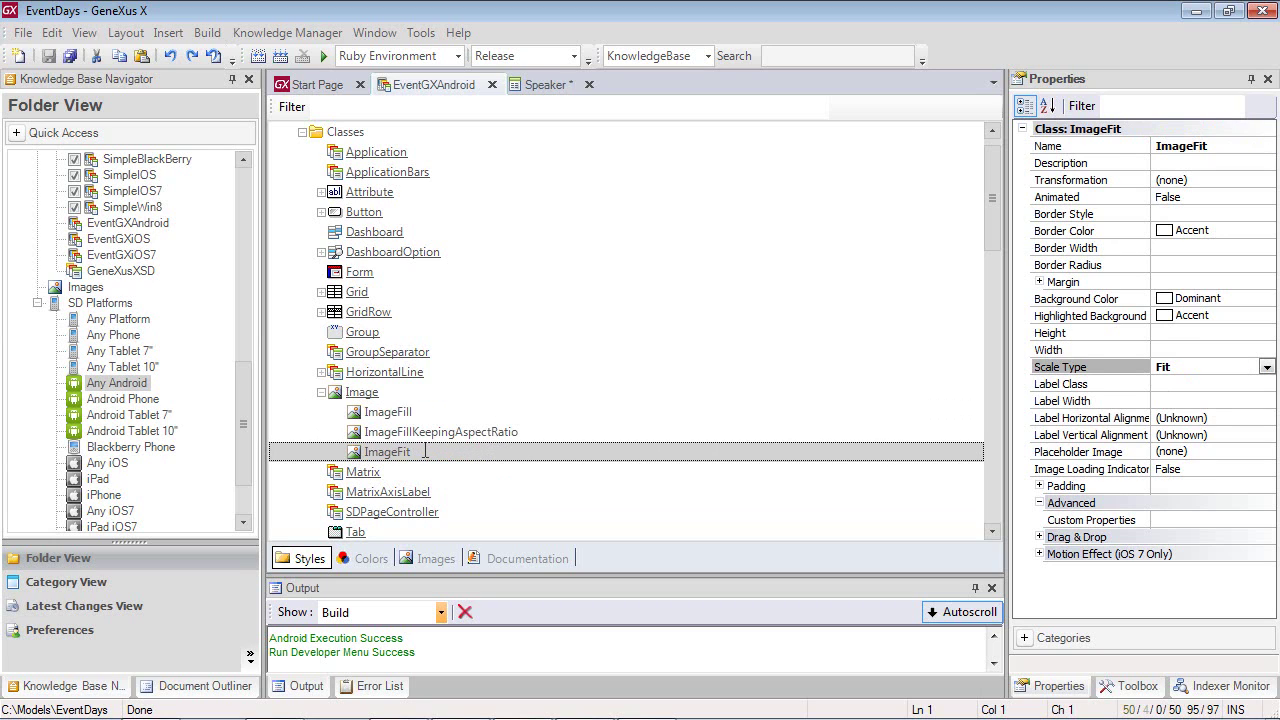
Step: Assign the ImageFillKeepingAspectRatio class to the SpeakerImage attribute in the Speaker list layout
{"action": "left_click", "coordinate": [530, 89]}
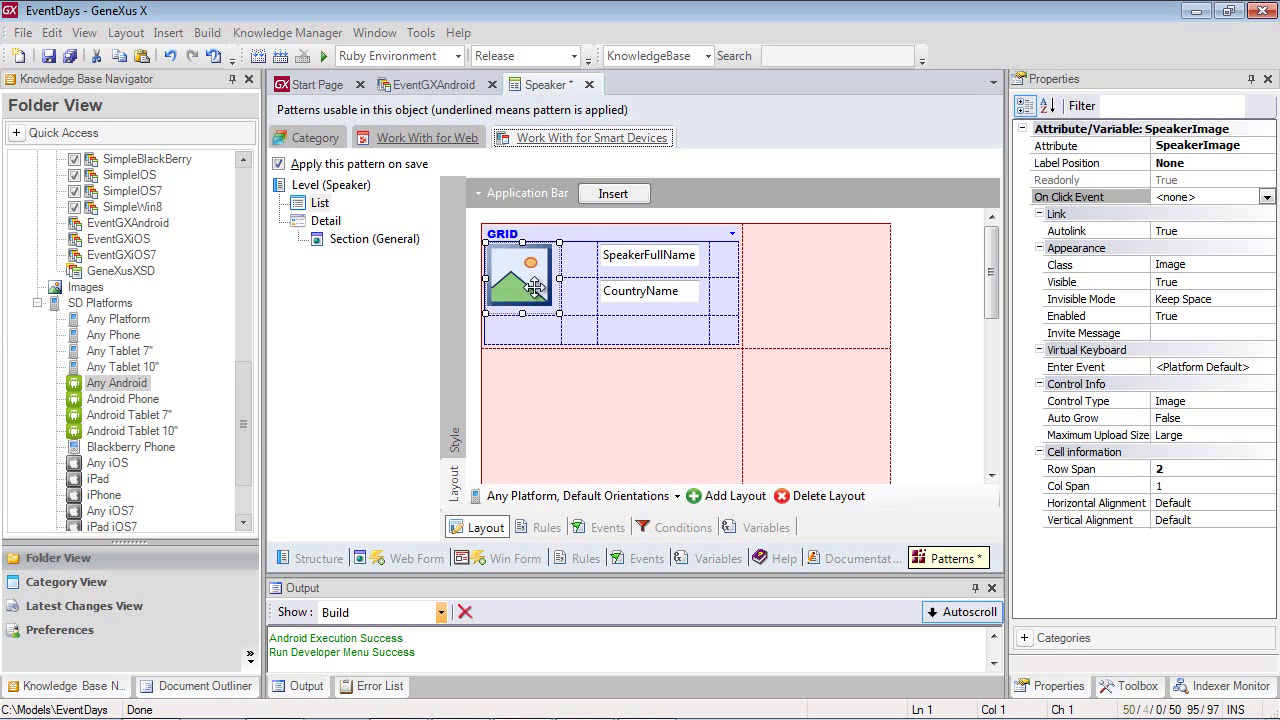
{"action": "left_click", "coordinate": [1215, 265]}
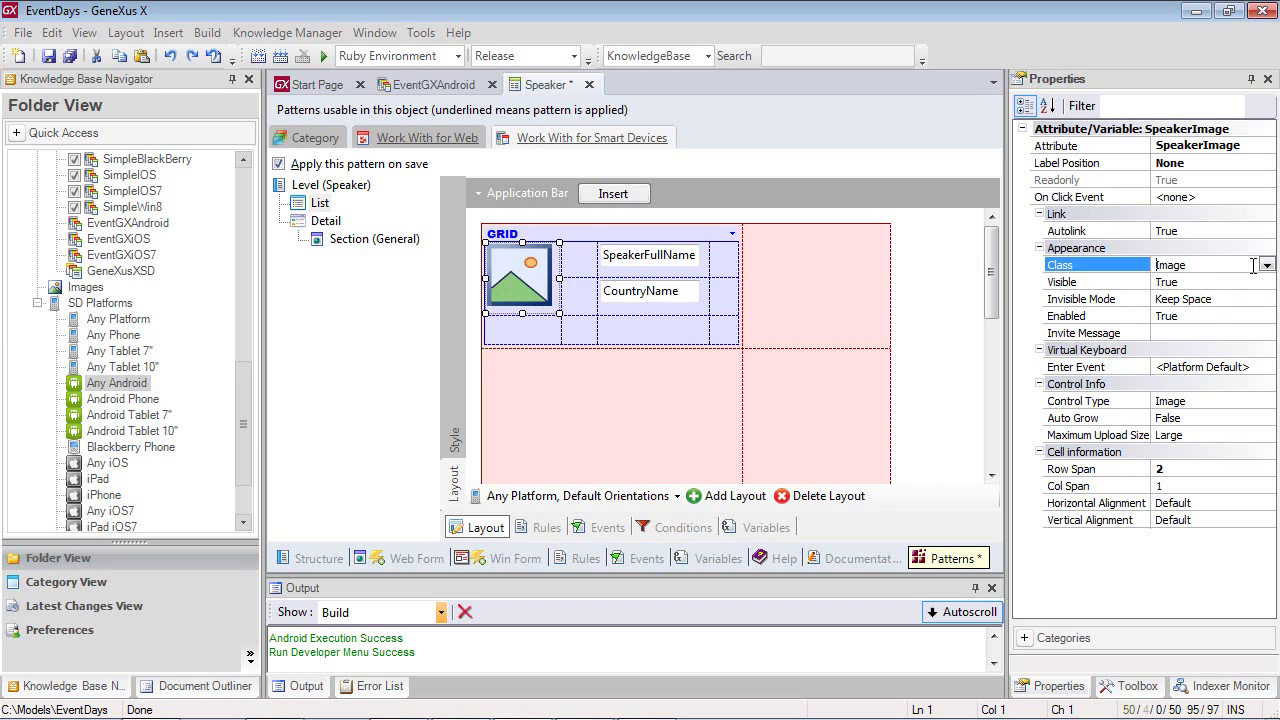
{"action": "left_click", "coordinate": [1267, 265]}
{"action": "left_click", "coordinate": [1184, 324]}
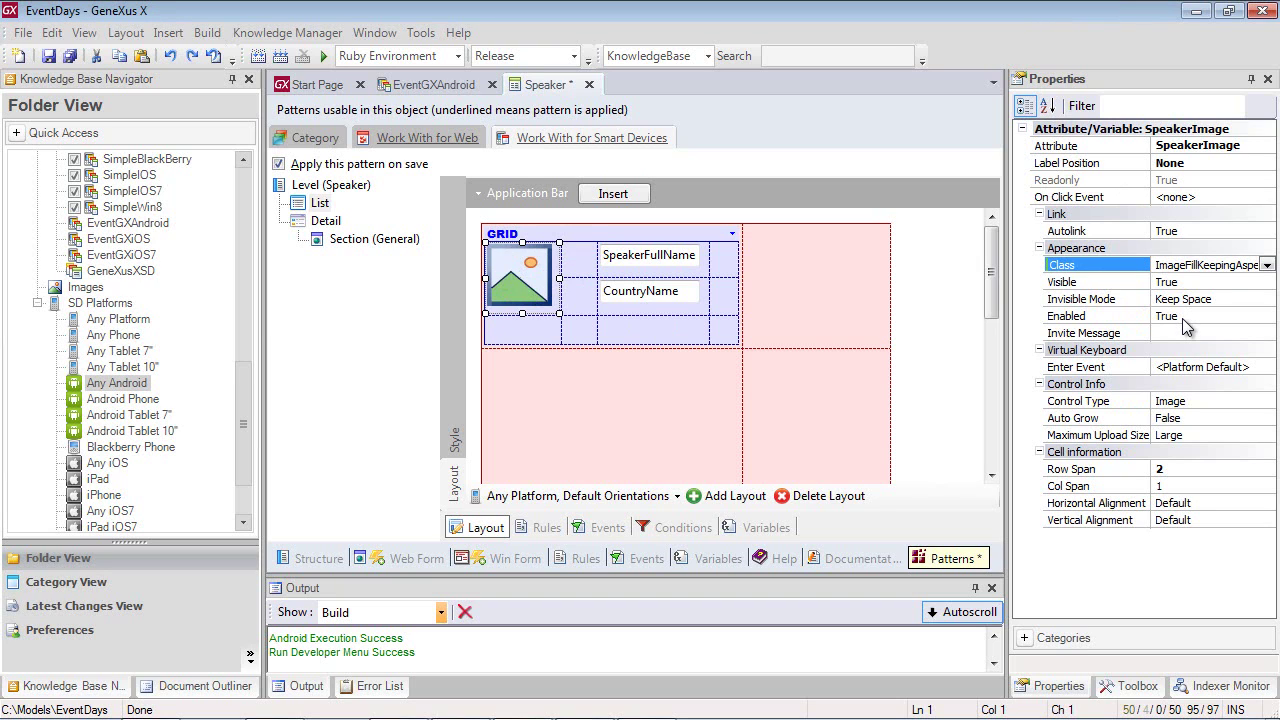
Step: Run the application again and open the Speakers list in the Android emulator to check how the images scale
{"action": "key", "text": "F5"}
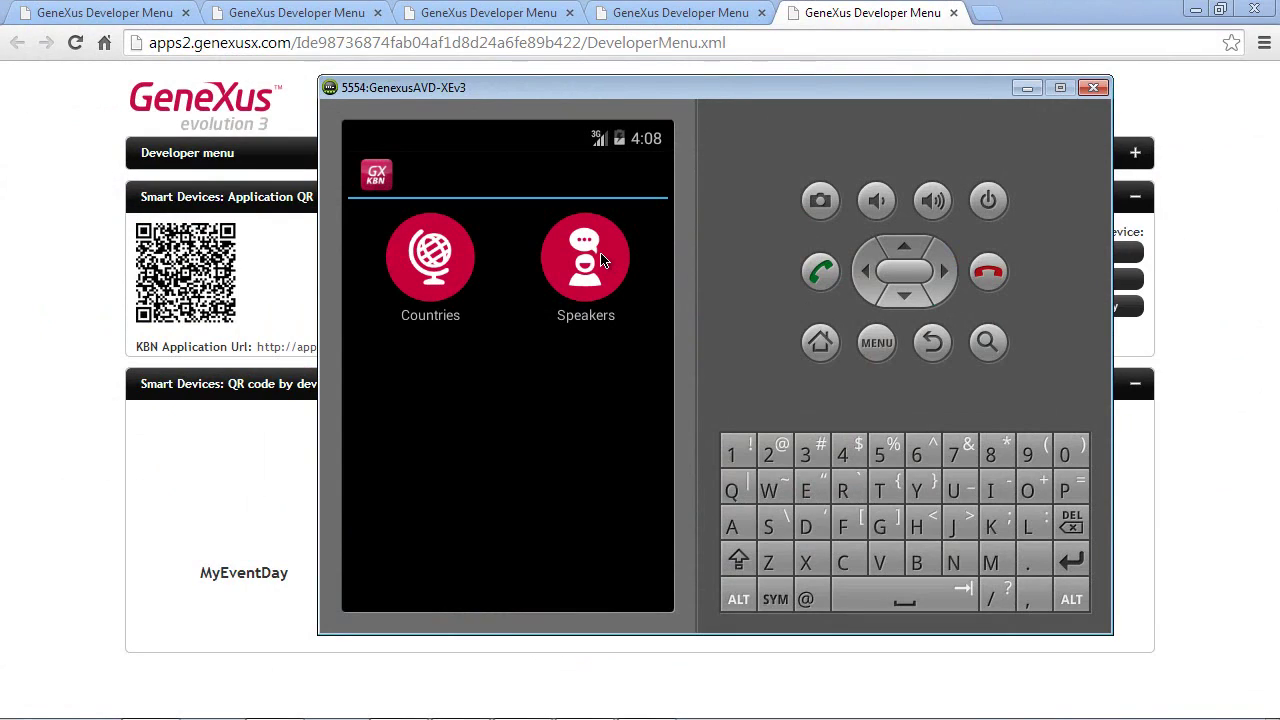
{"action": "left_click", "coordinate": [601, 260]}
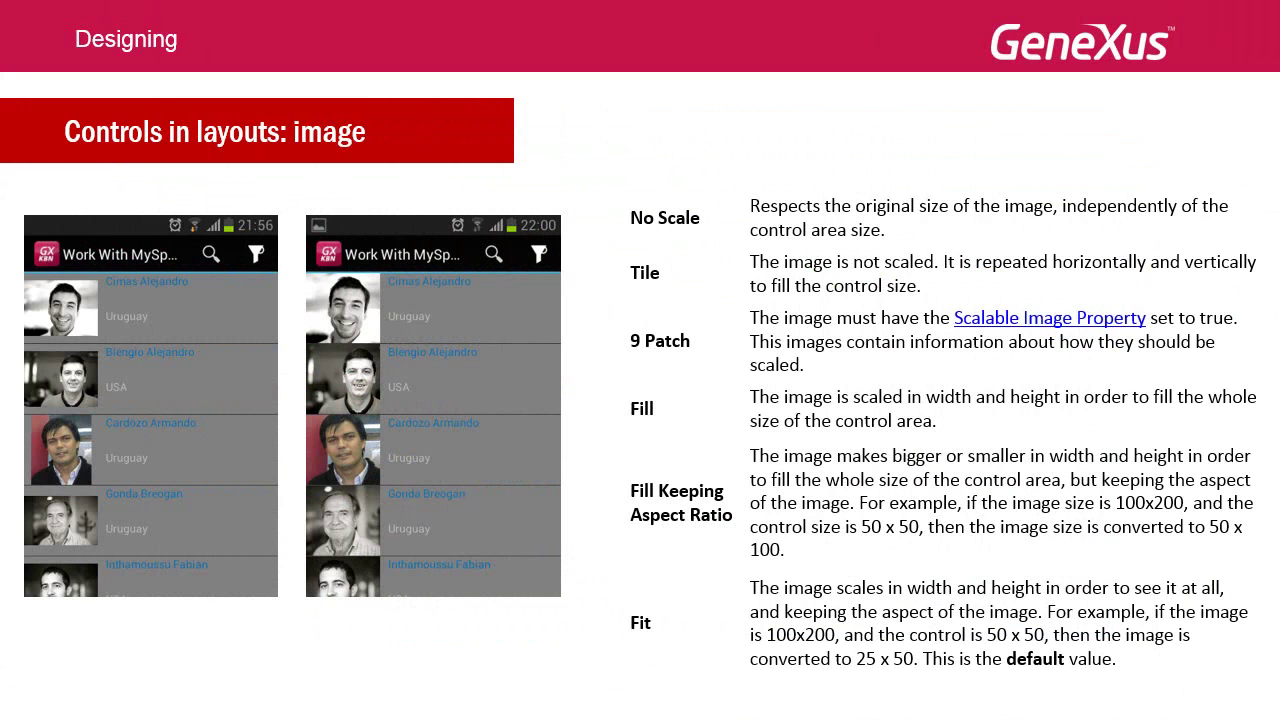
{"action": "key", "text": "Right"}
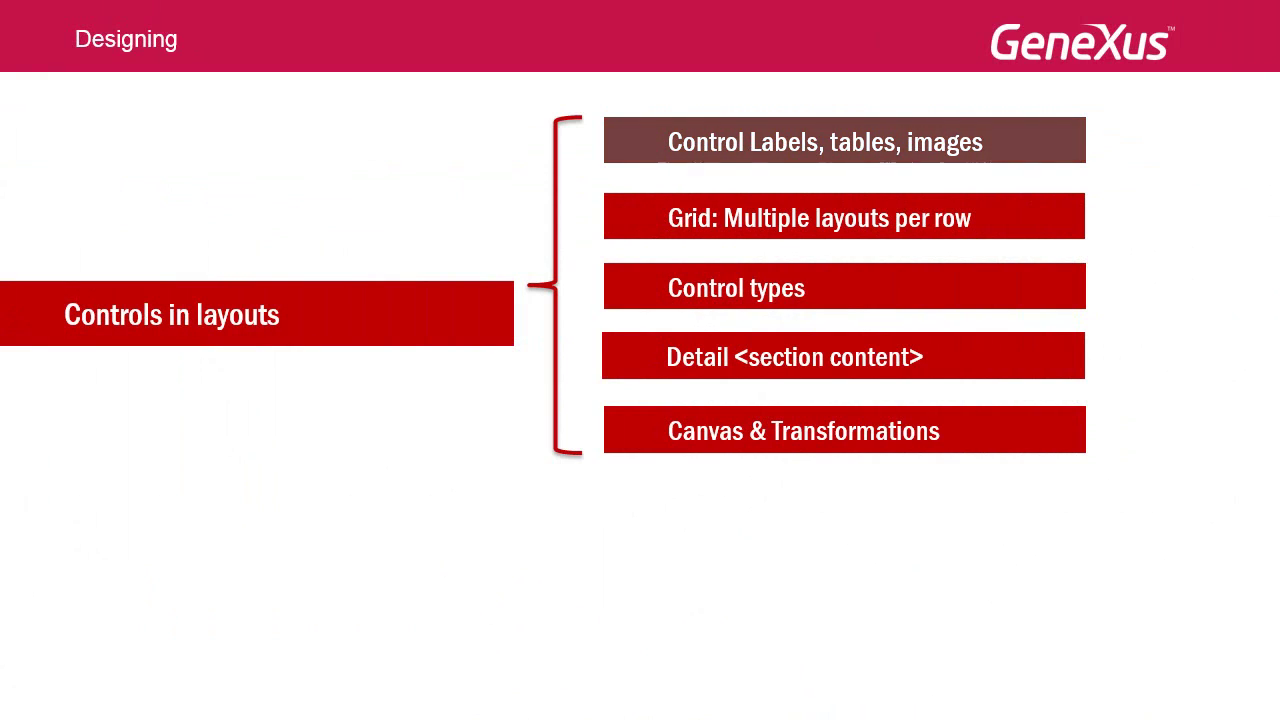